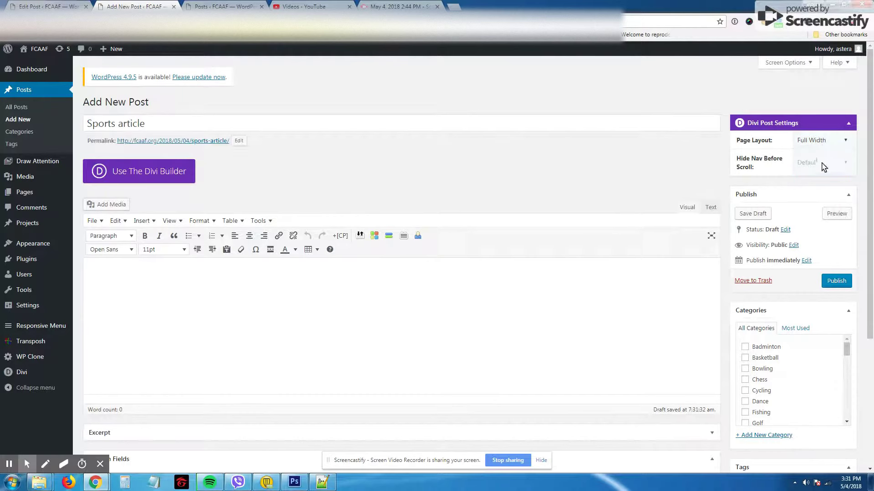
click(823, 165)
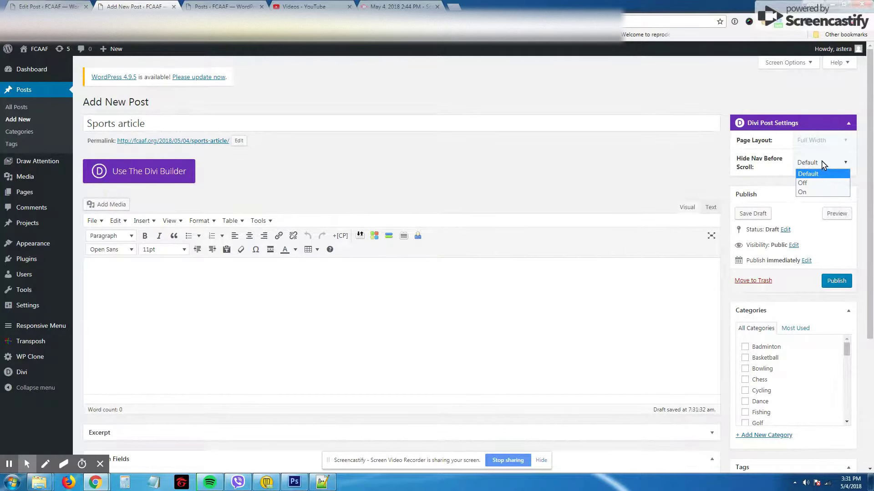
click(823, 163)
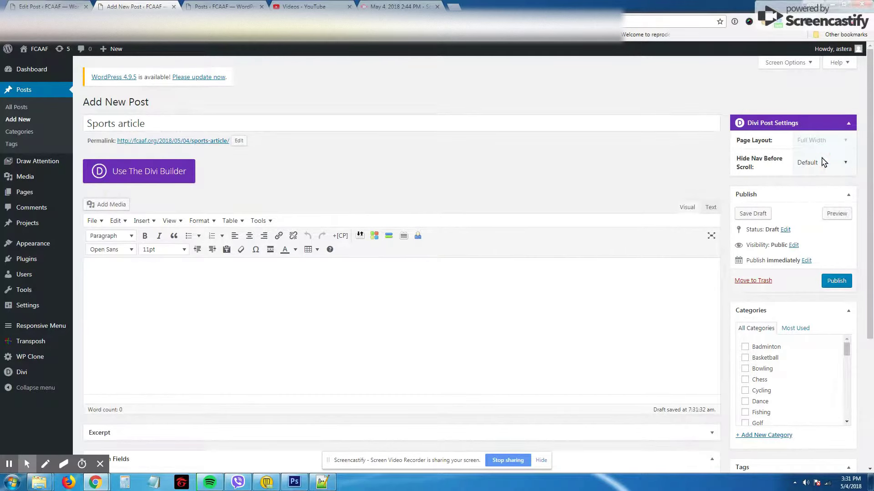
Switch the post to the Divi Builder and load the saved News layout from the library, replacing the existing content.
click(167, 177)
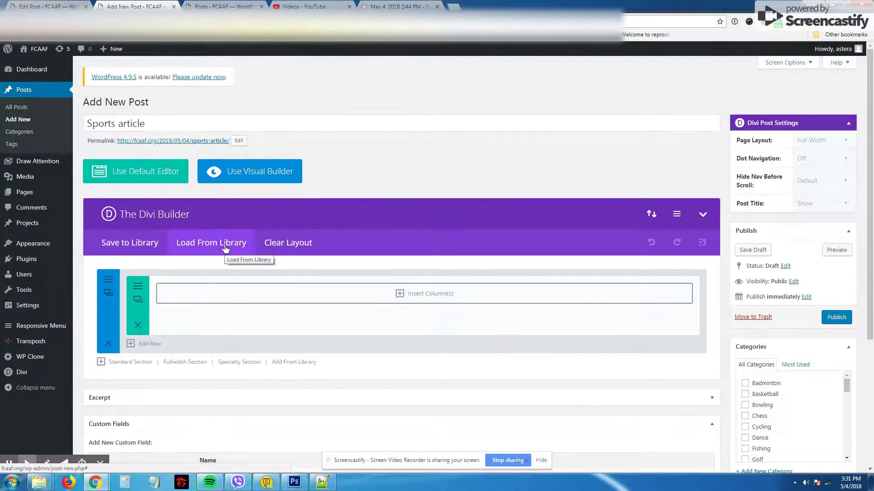
click(224, 245)
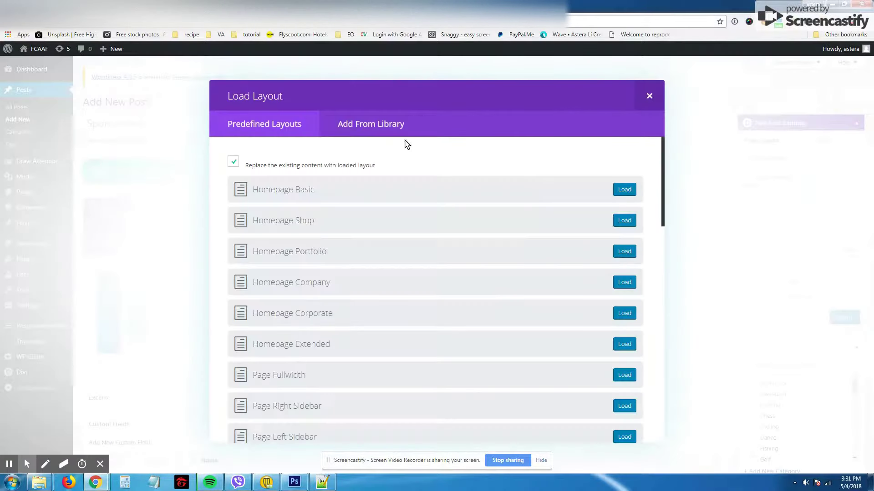
click(393, 126)
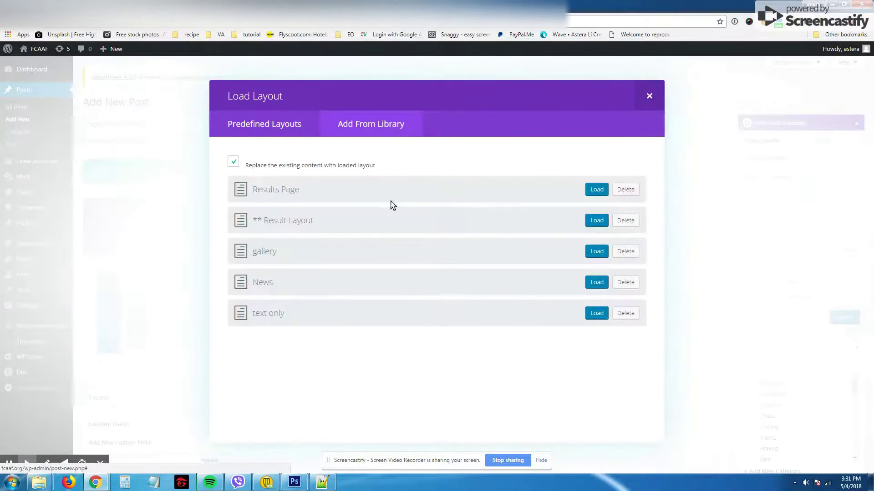
click(595, 283)
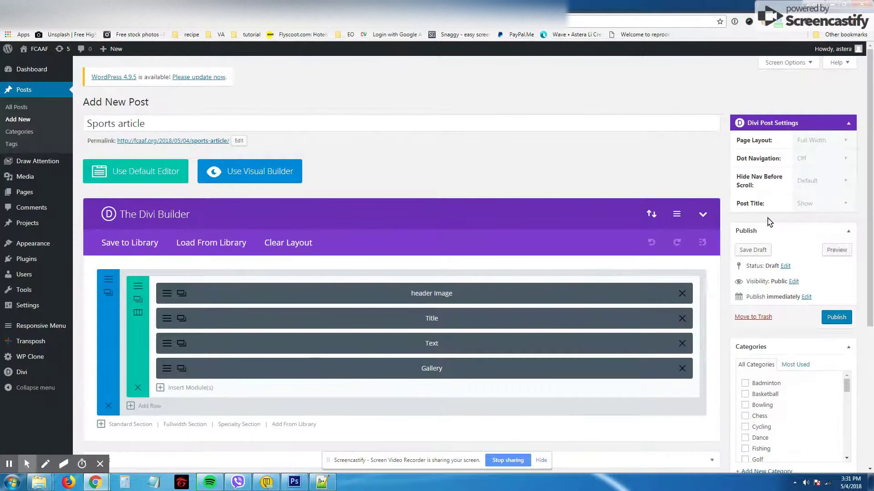
Set the Divi post title option to Hide and assign the post to the Badminton category.
click(816, 204)
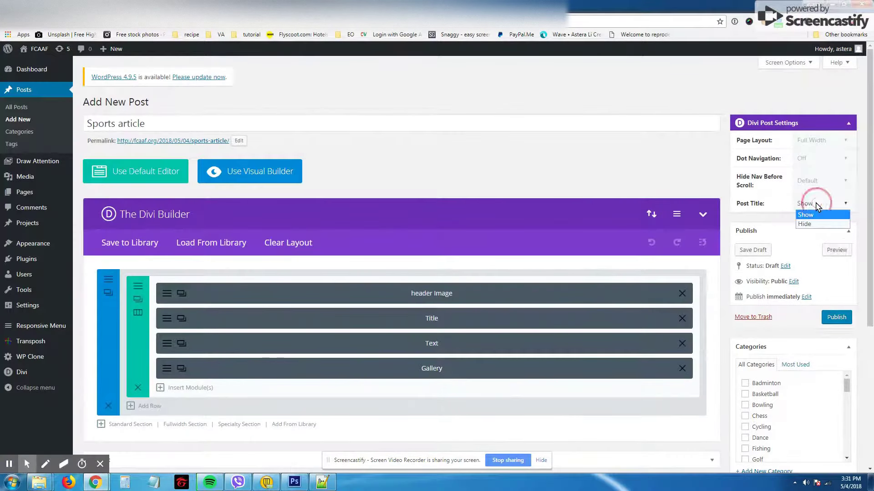
click(808, 224)
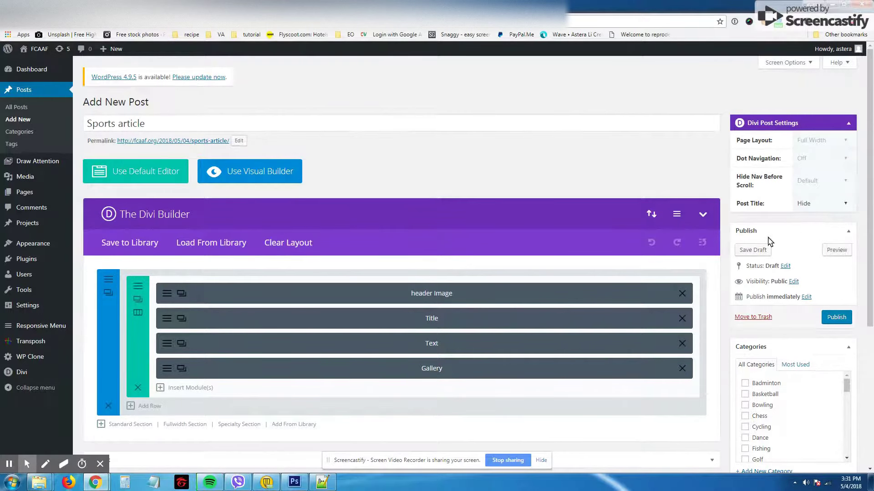
scroll(768, 241, down, 3)
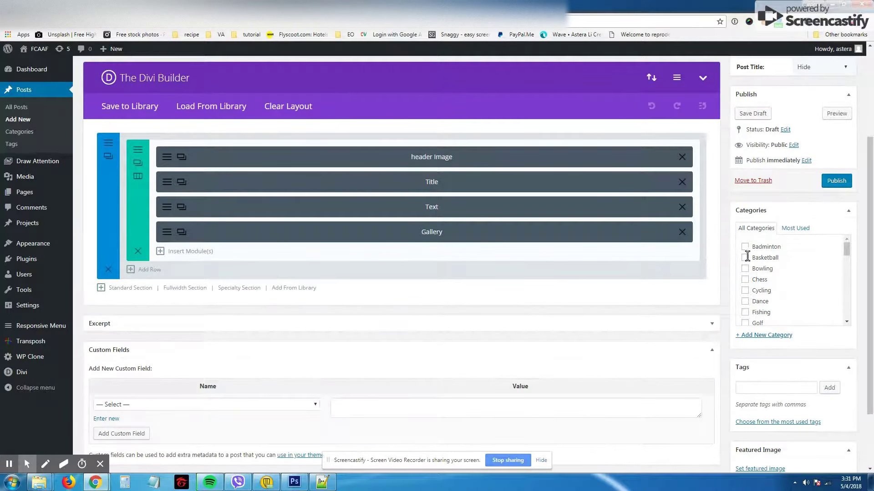
scroll(756, 277, up, 2)
scroll(757, 273, down, 2)
Replace the header Image module's picture with Penguins.jpg from the media library and save the module.
click(168, 158)
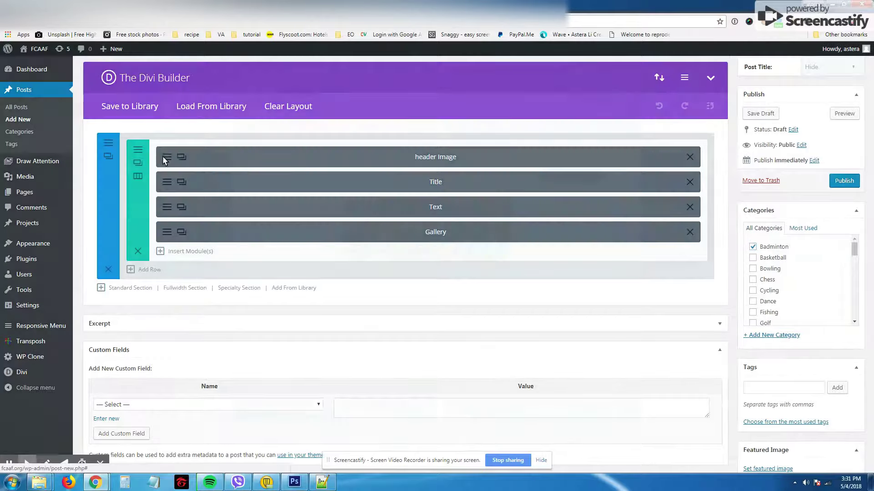
click(590, 170)
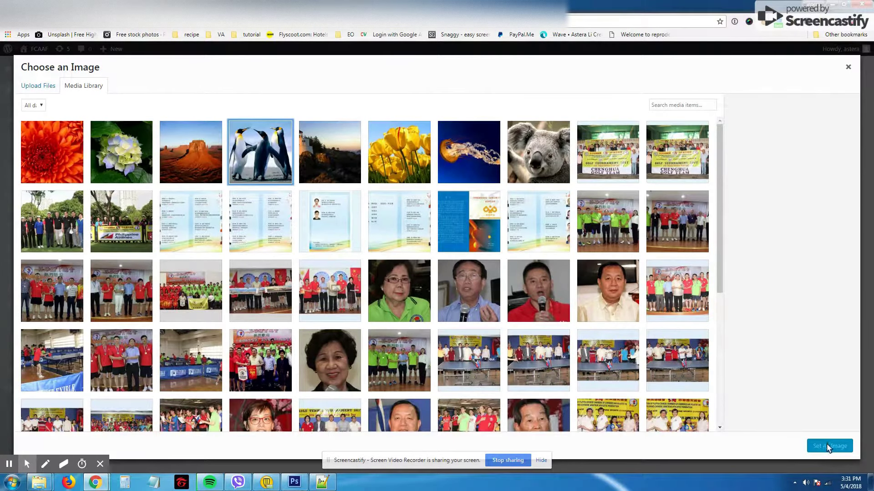
click(257, 180)
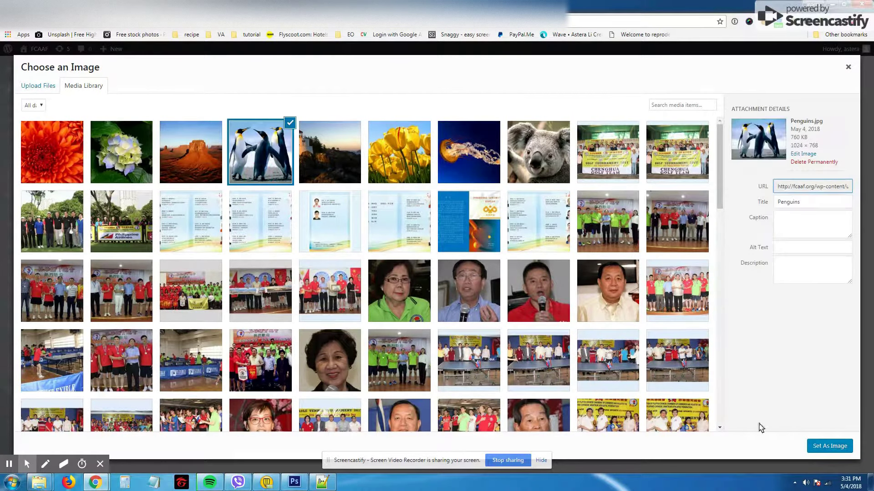
click(830, 446)
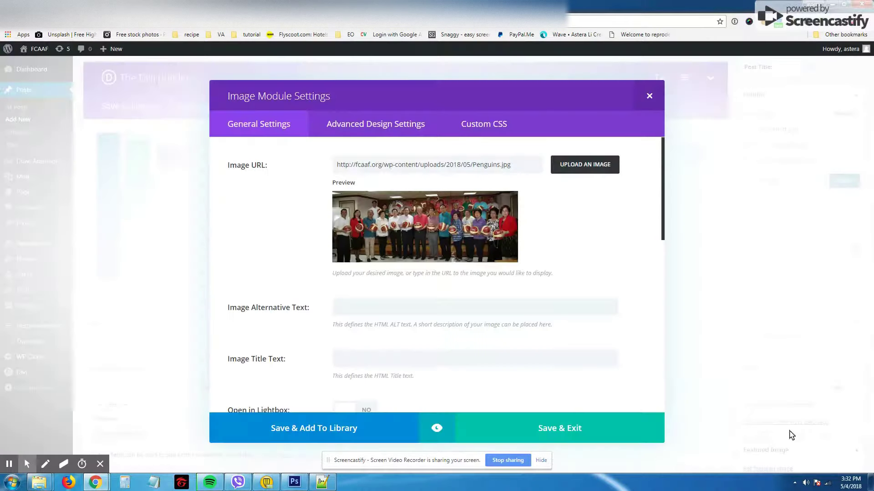
click(532, 423)
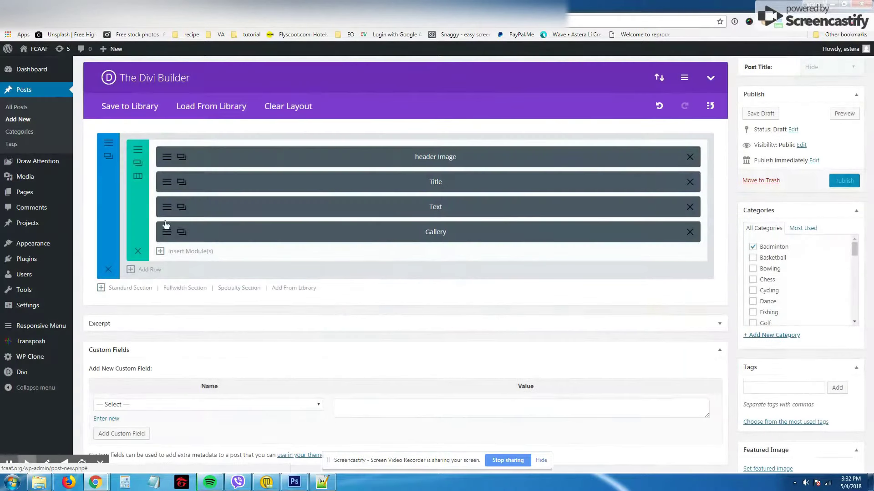
Replace the Chinese heading in the Title module's content with "Test".
click(181, 182)
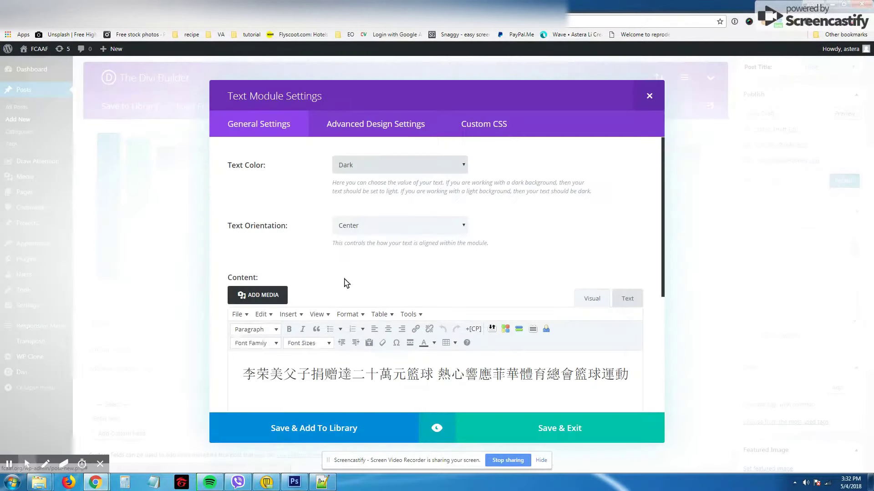
click(451, 387)
triple_click(450, 388)
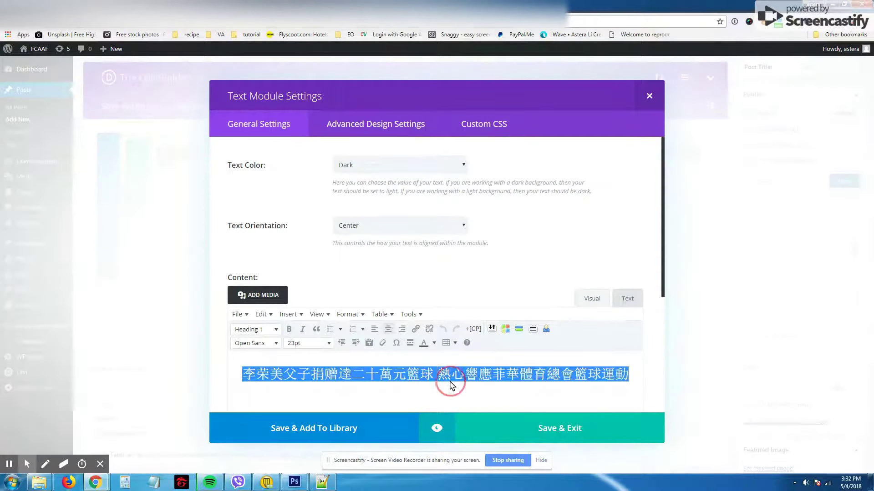
text(Test)
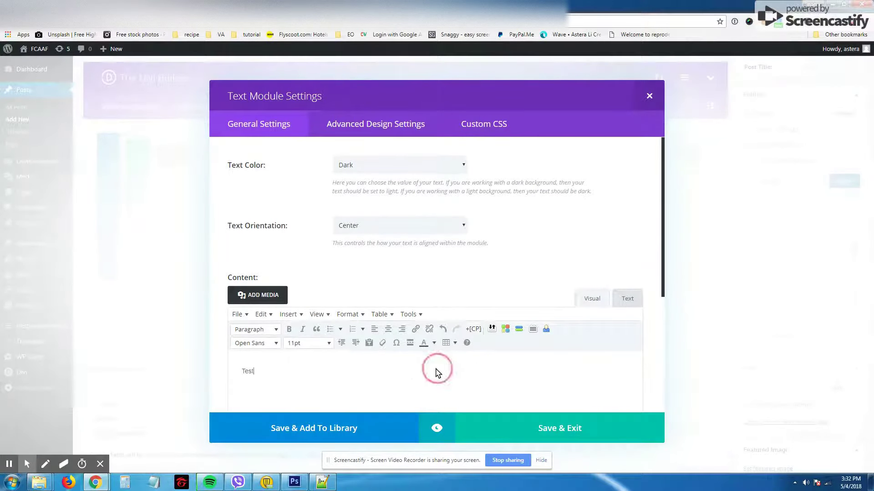
Format the Title module's "Test" text as a centered Heading 1 and save the module.
drag(436, 367, 218, 366)
click(274, 331)
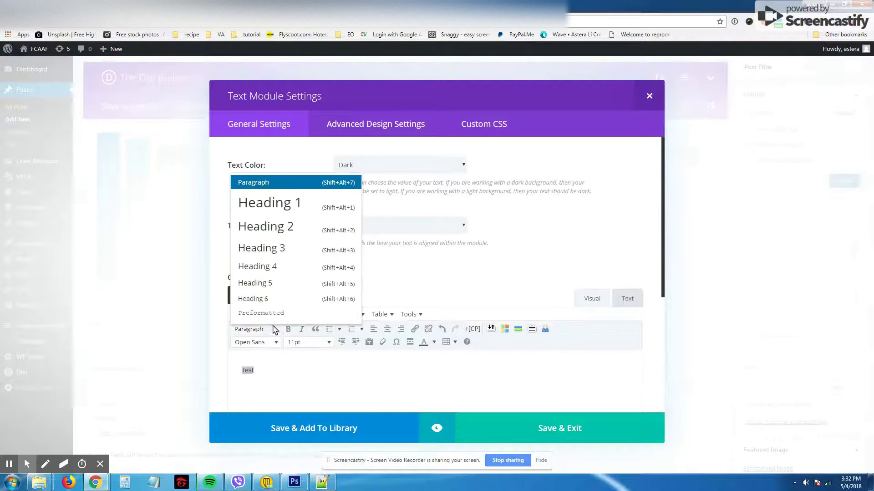
click(296, 205)
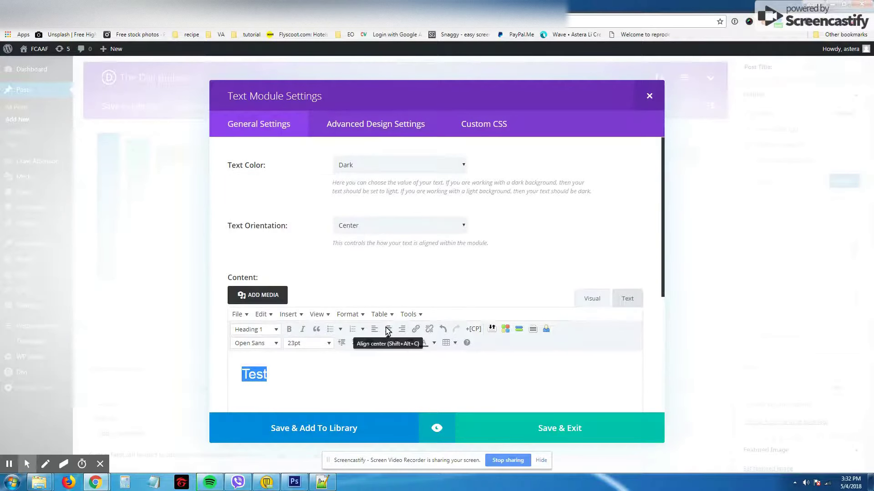
click(387, 331)
click(505, 423)
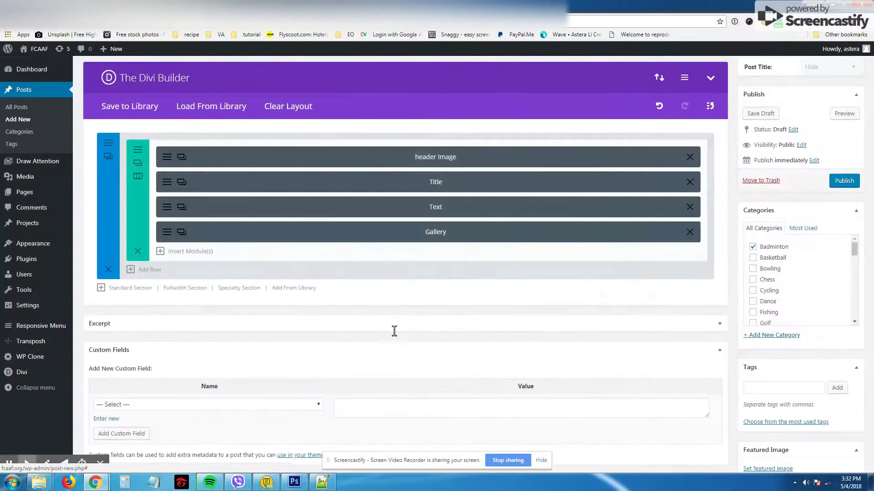
Replace the article body in the Text module's content with "TEST".
click(166, 206)
click(397, 381)
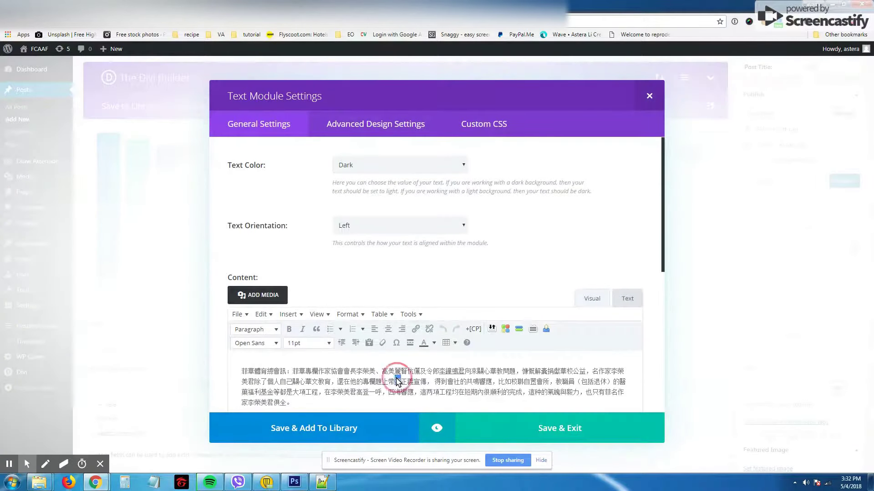
triple_click(397, 380)
key(ctrl+v)
key(ctrl+Home)
text(TEST)
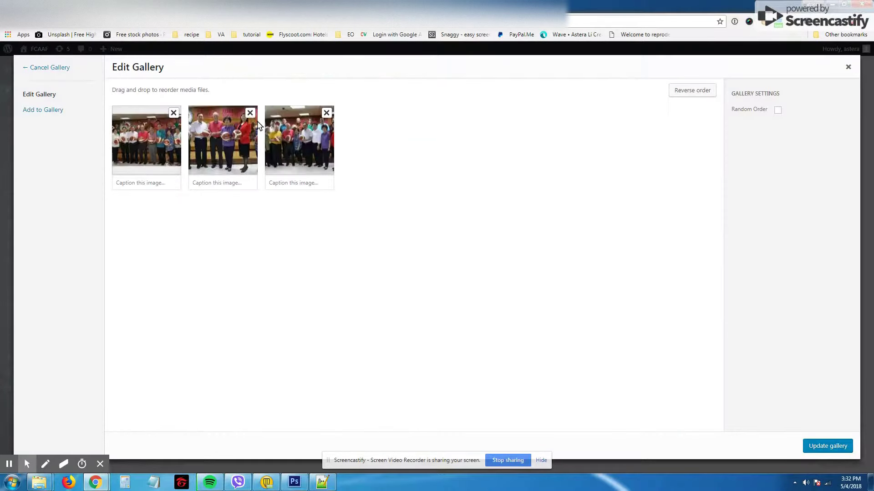
Remove all existing images from the Gallery module's image gallery.
click(249, 113)
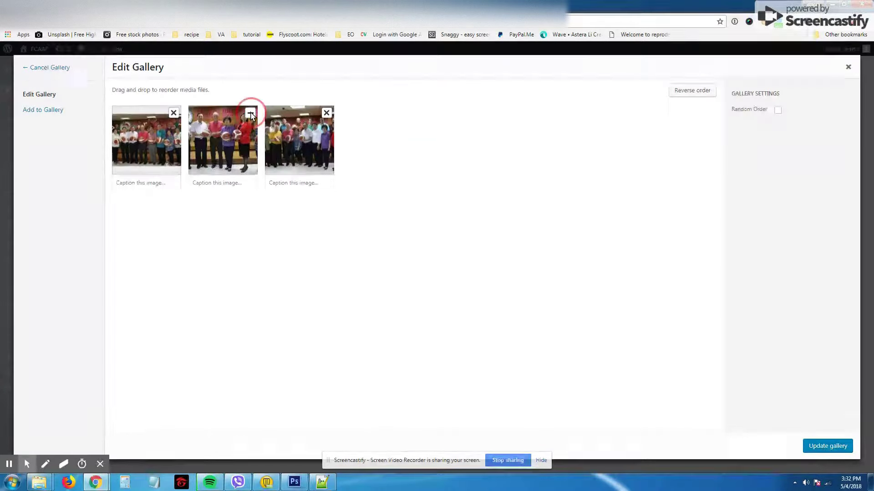
click(249, 113)
click(173, 113)
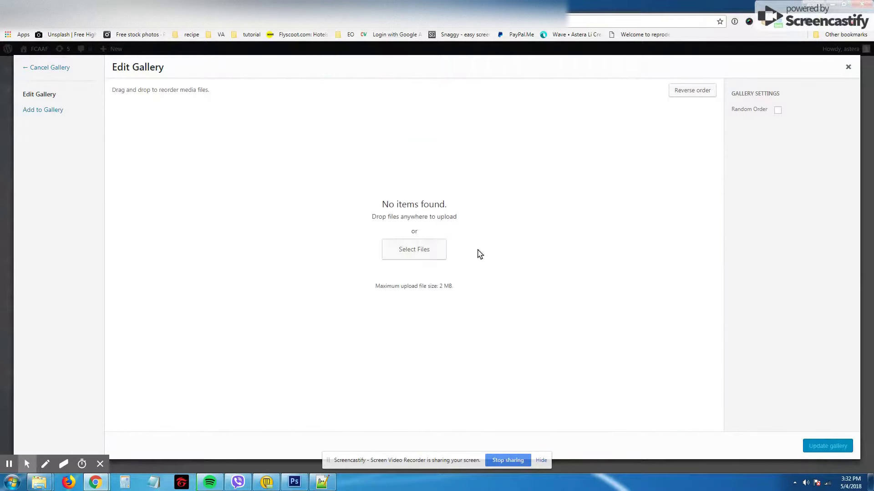
click(415, 249)
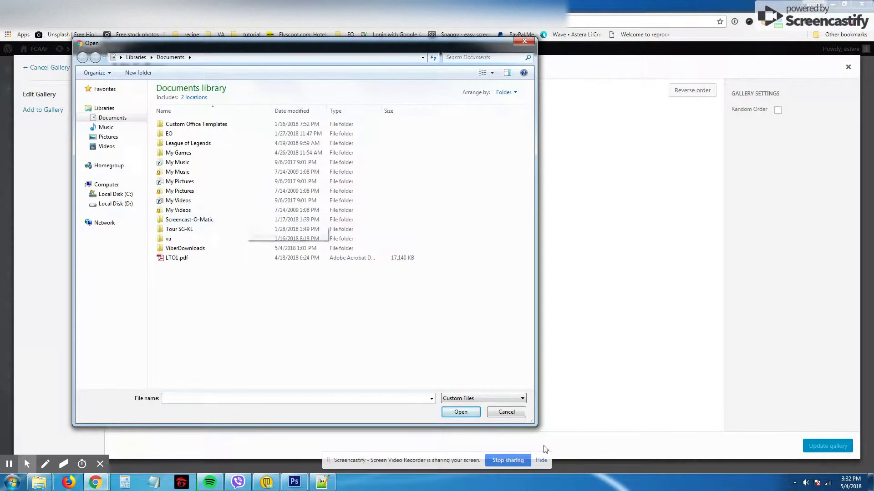
click(505, 412)
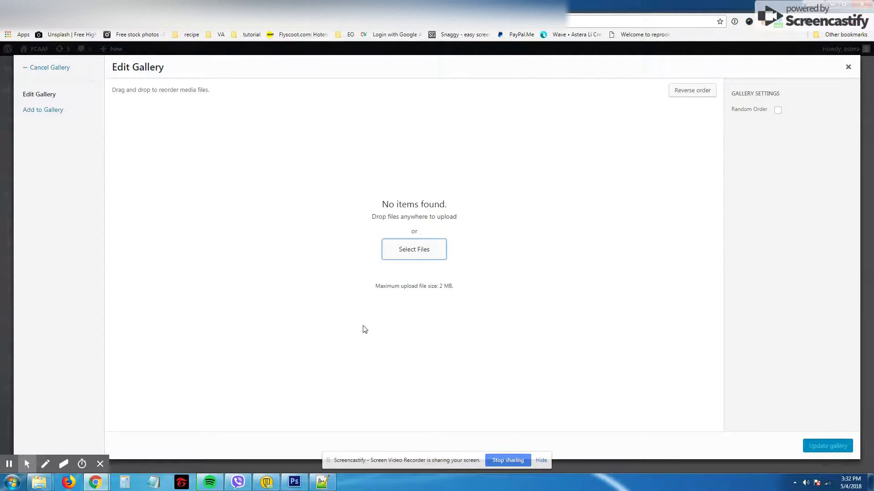
click(417, 258)
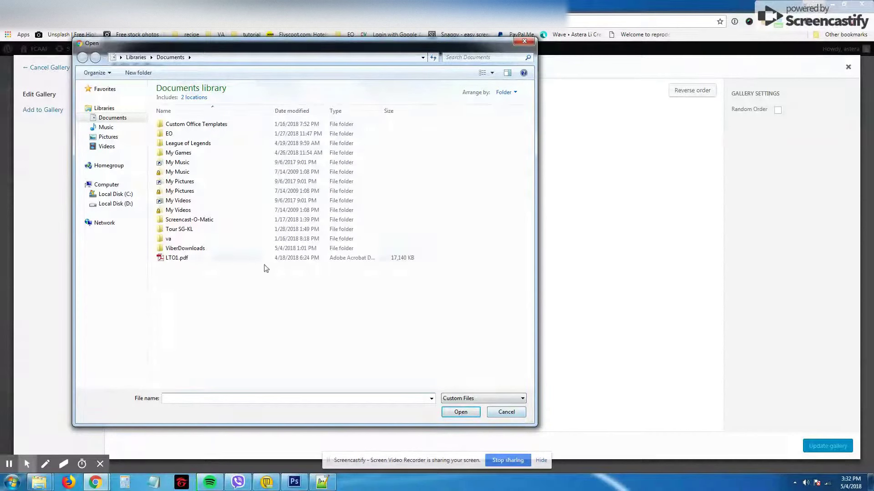
click(210, 194)
click(210, 195)
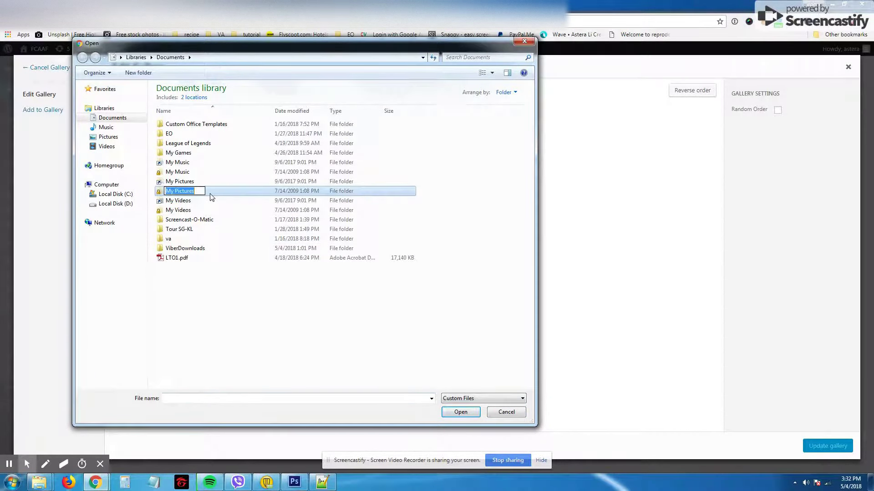
double_click(211, 195)
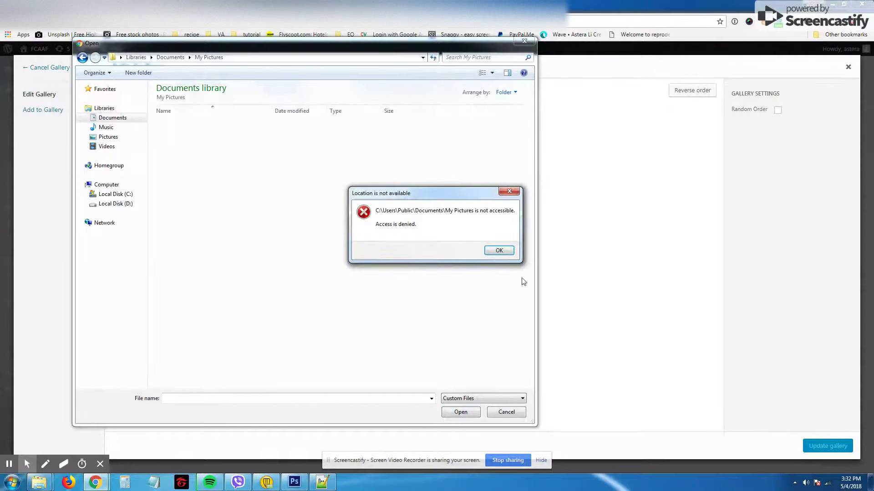
click(500, 251)
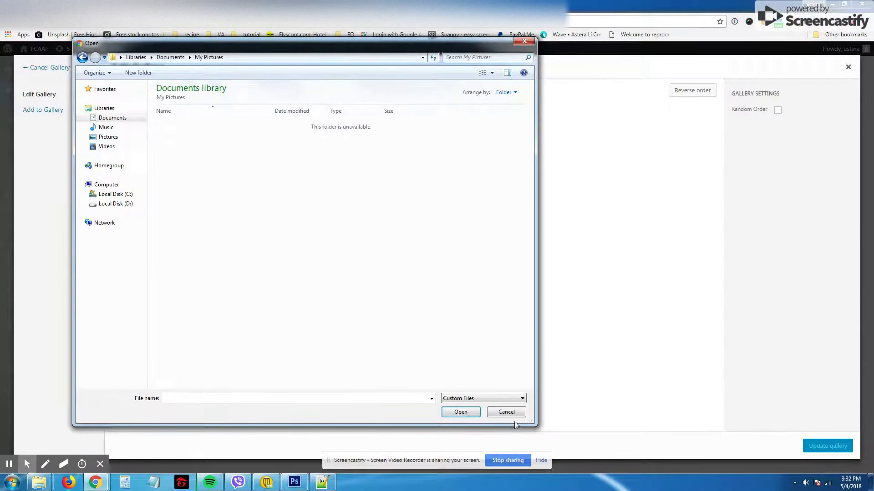
click(506, 412)
Switch to Windows Explorer and look through the Pictures and Documents libraries for images to upload to the gallery.
mouse_move(47, 487)
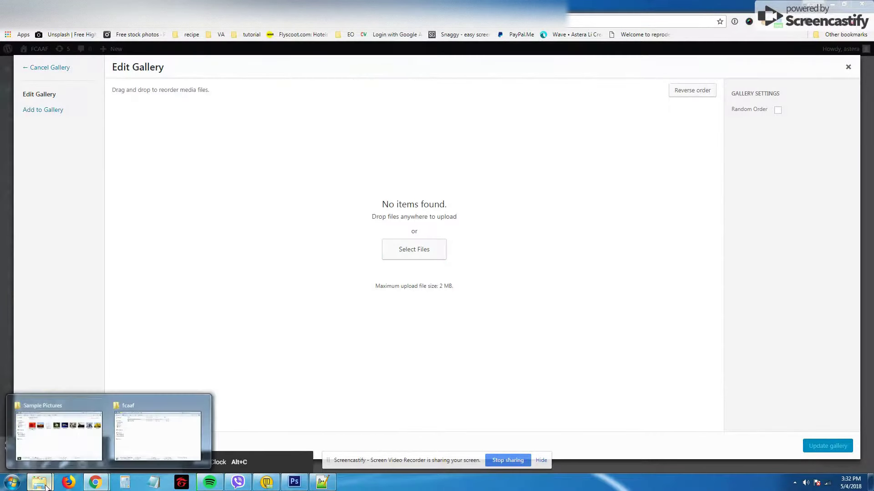
click(57, 444)
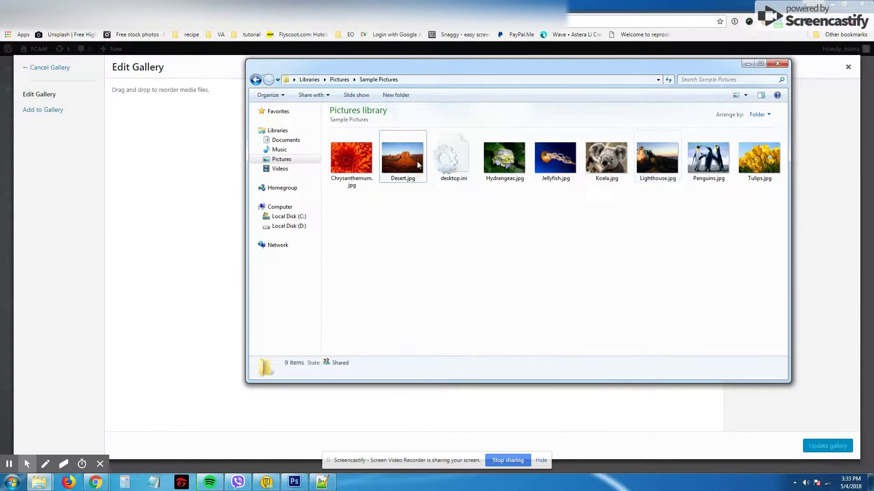
click(339, 80)
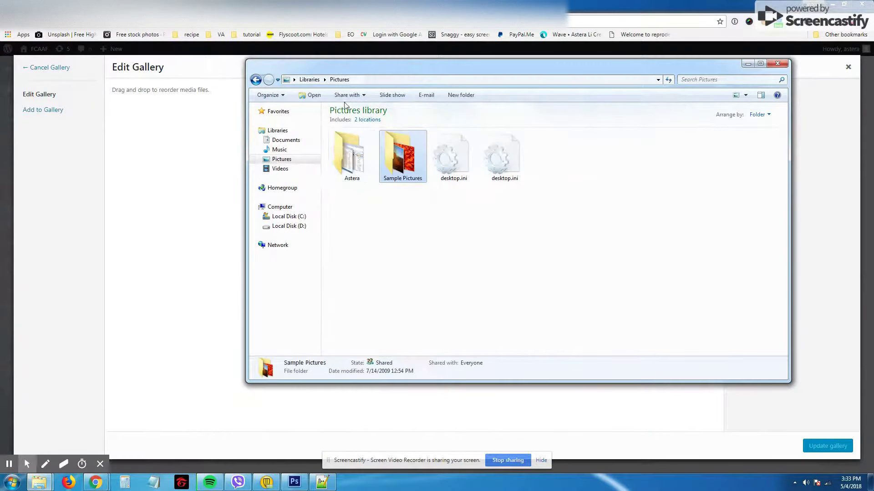
double_click(351, 152)
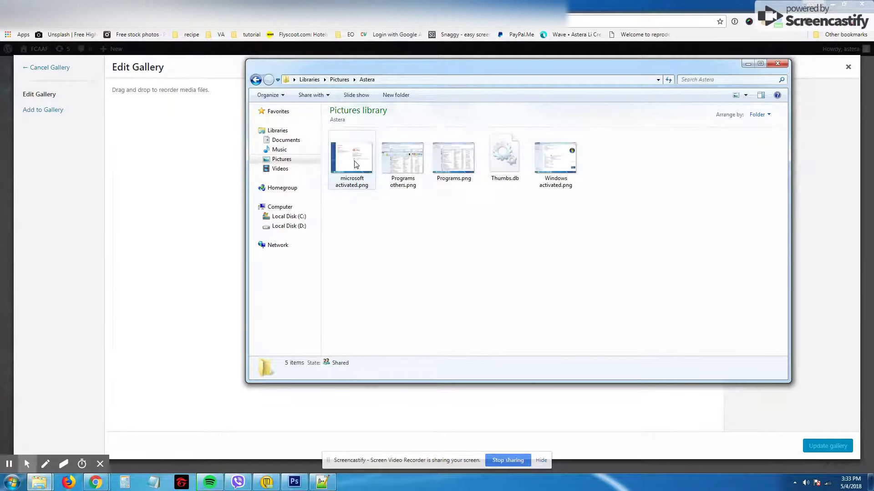
click(356, 167)
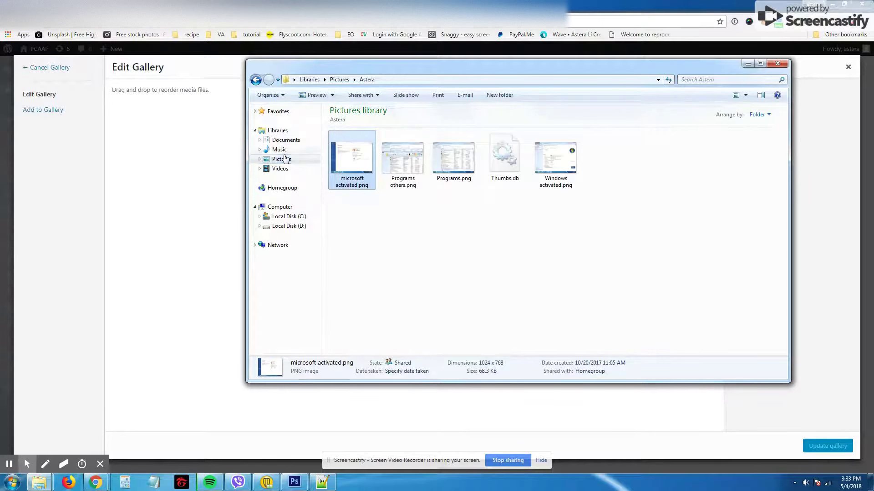
click(290, 140)
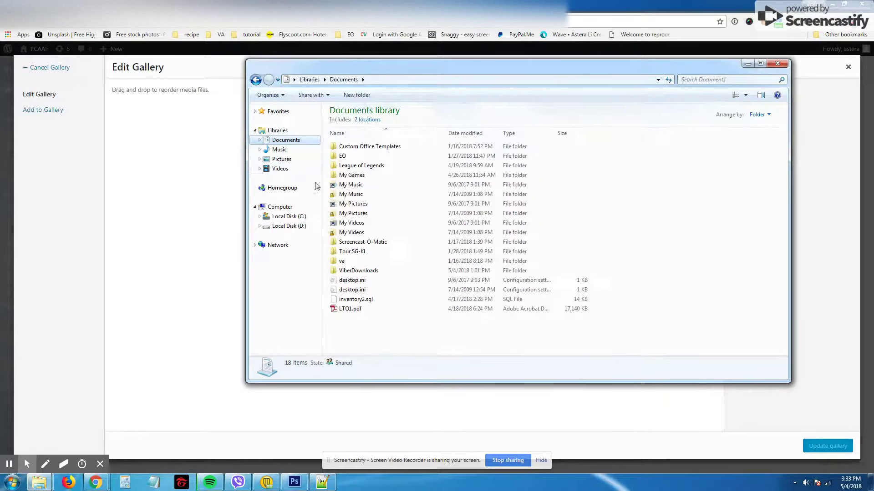
double_click(343, 168)
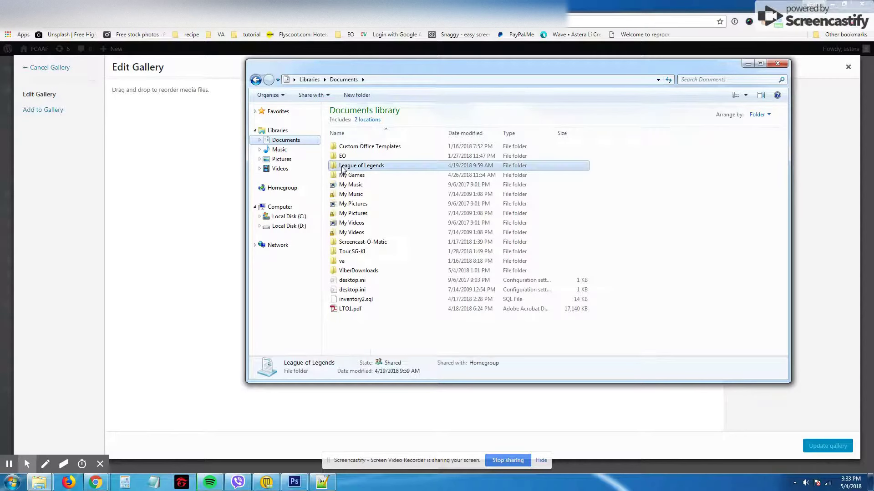
click(363, 80)
click(359, 80)
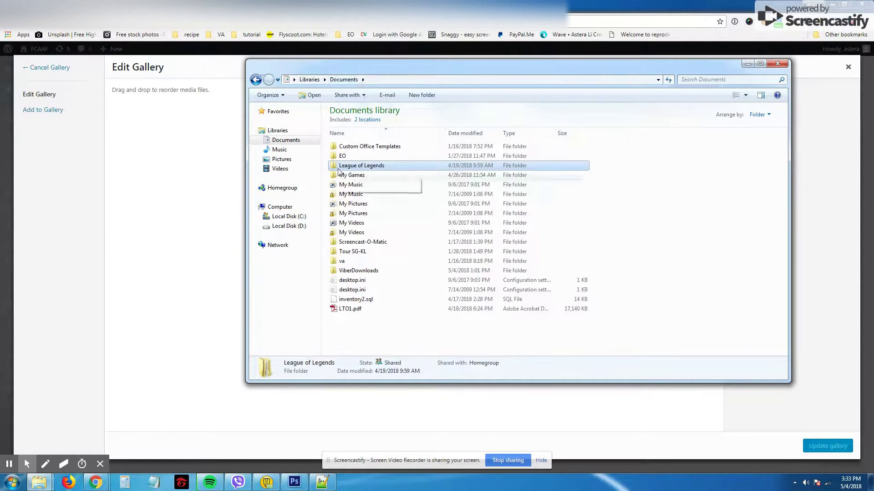
Open the Photos folder on Local Disk (D:) and browse its pictures for suitable gallery images.
click(288, 225)
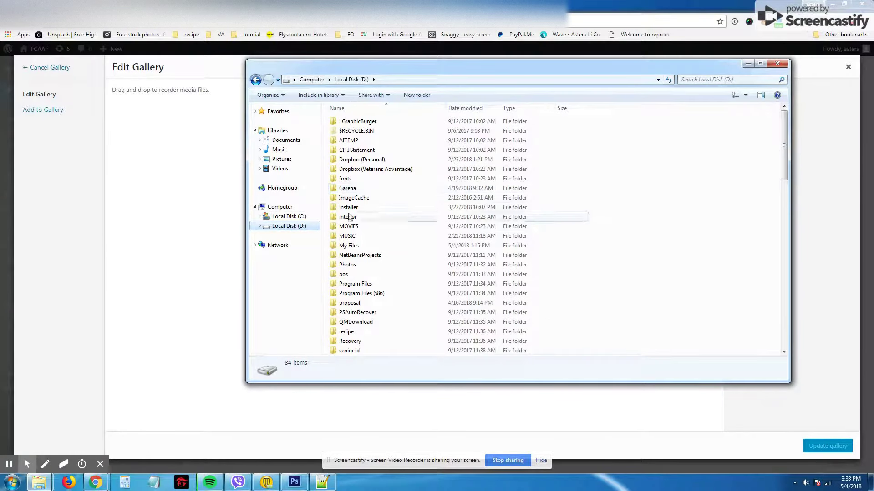
double_click(347, 265)
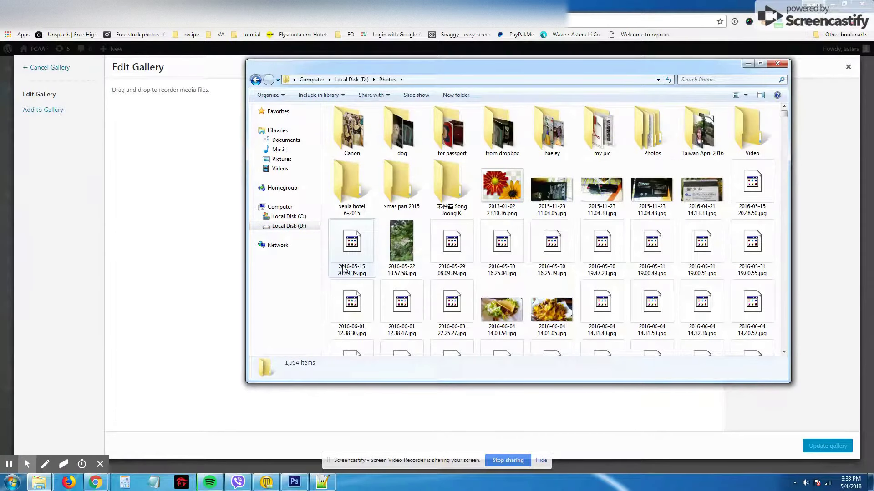
click(655, 200)
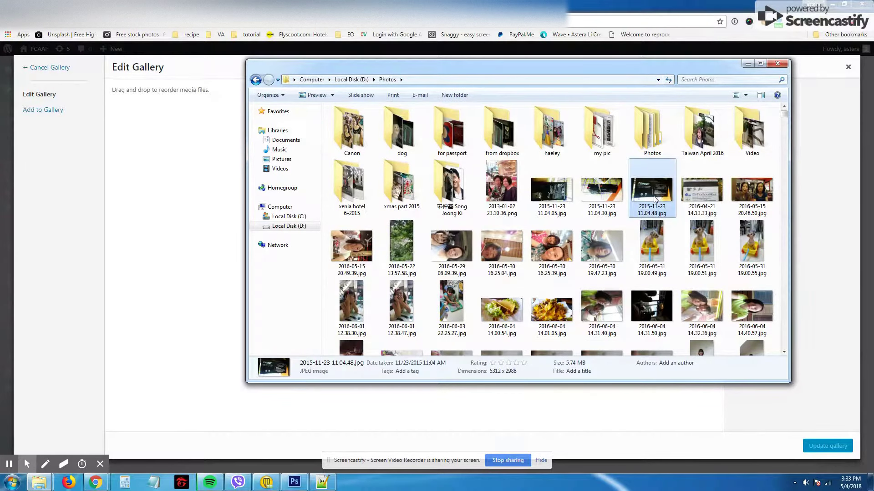
scroll(655, 200, down, 10)
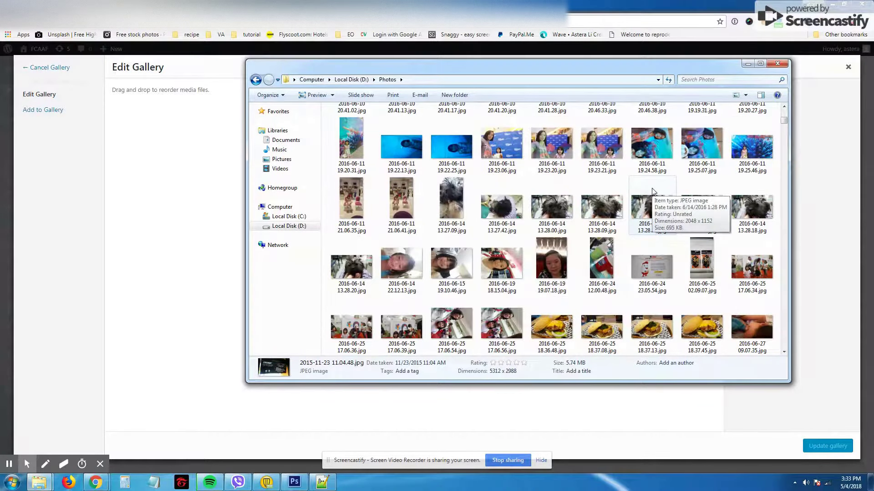
scroll(650, 192, down, 3)
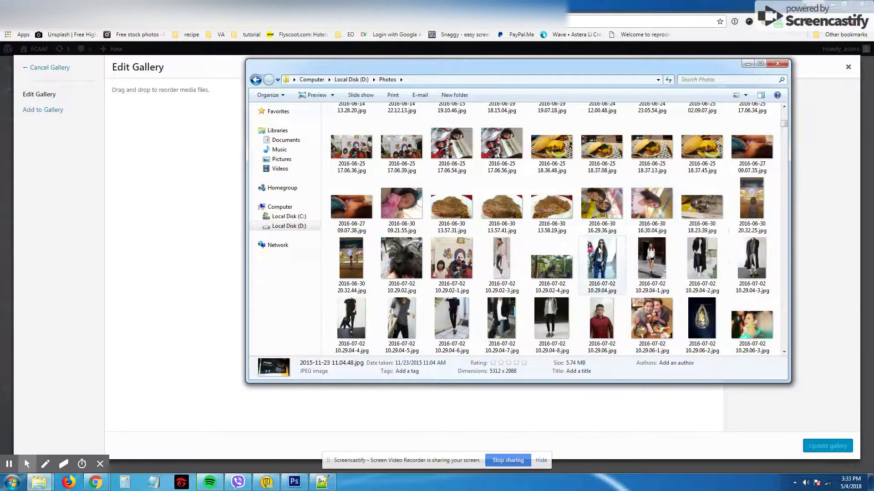
Preview the photo 2016-07-02 10.29.02-4.jpg at full size and close the viewer.
click(572, 266)
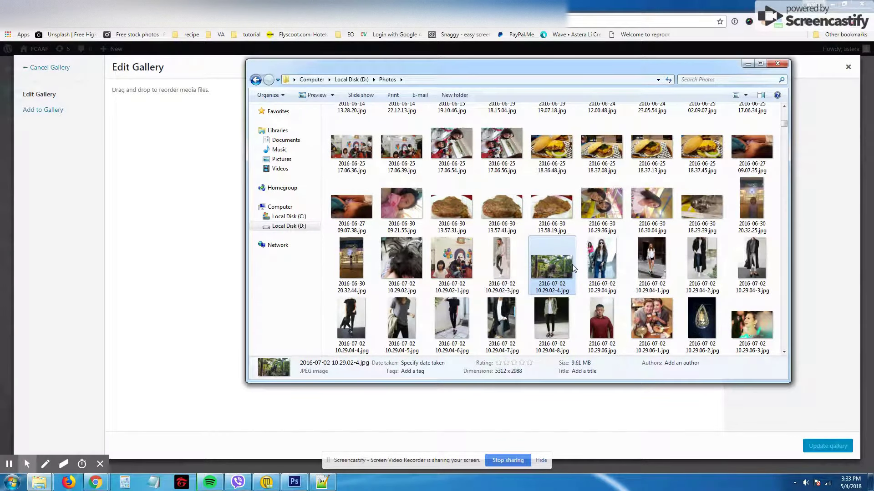
double_click(572, 267)
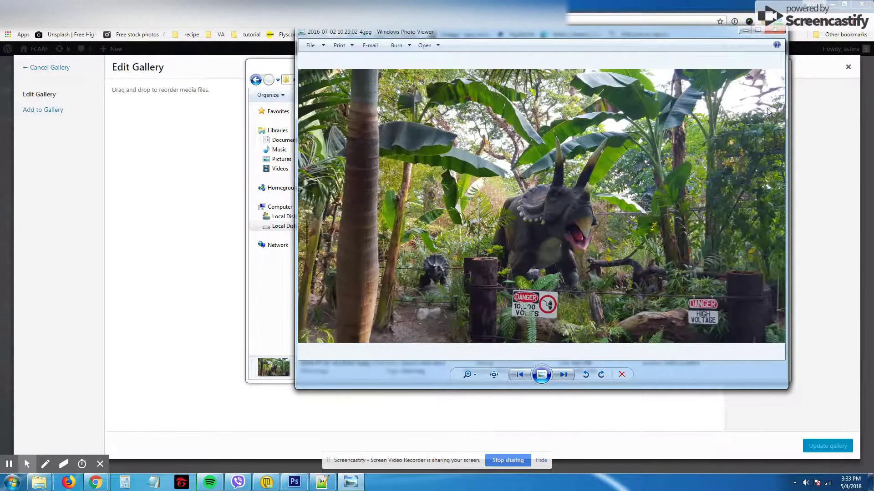
click(775, 30)
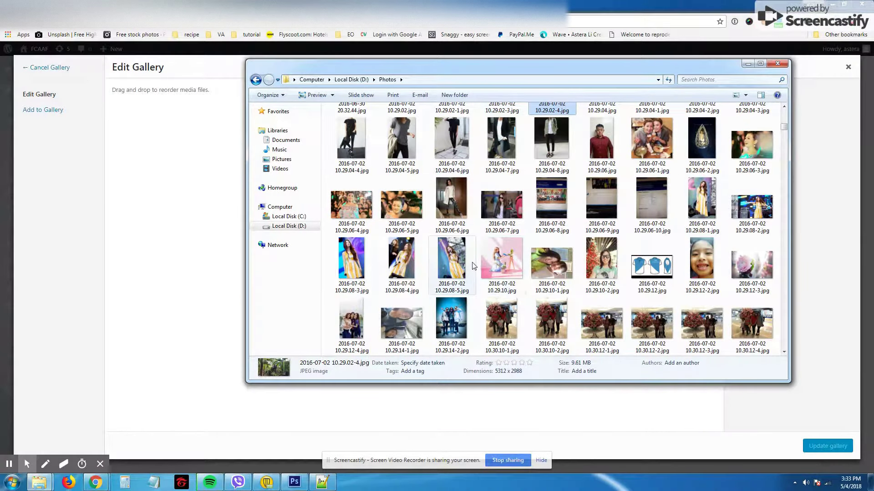
Upload 2016-07-02 10.29.08-2.jpg from the Photos folder into the empty gallery.
scroll(471, 264, down, 2)
scroll(578, 277, up, 2)
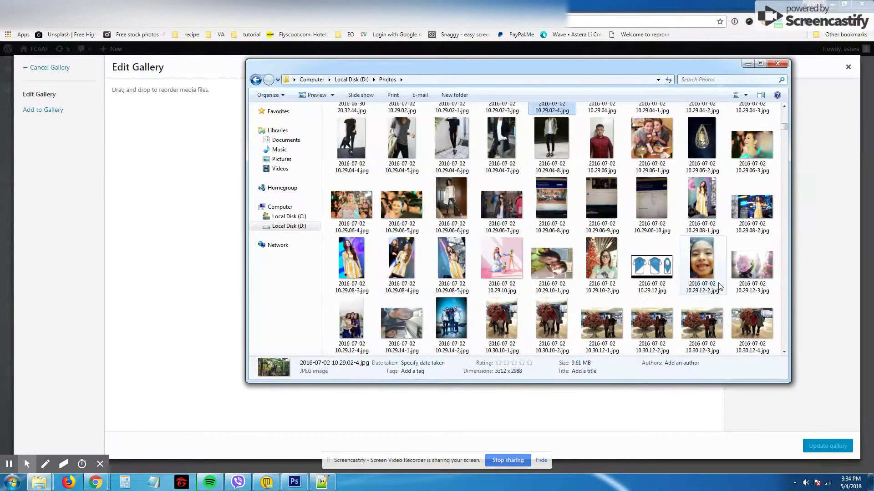
click(762, 217)
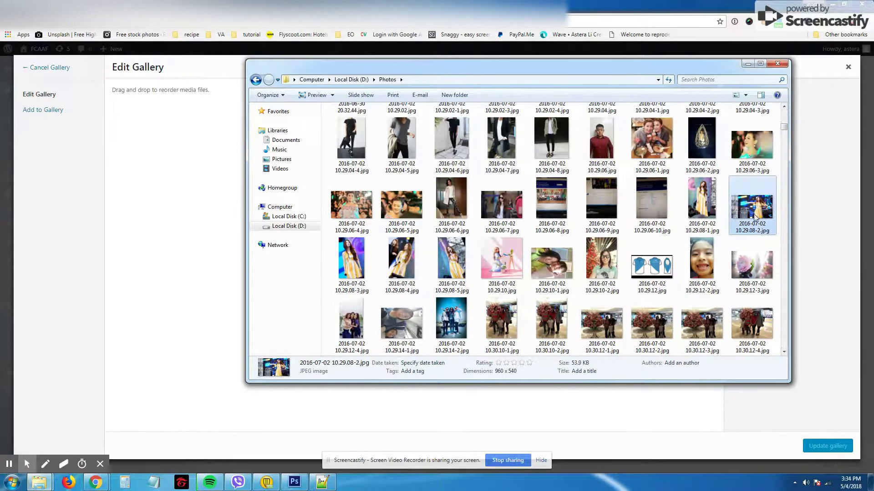
drag(754, 217, 144, 253)
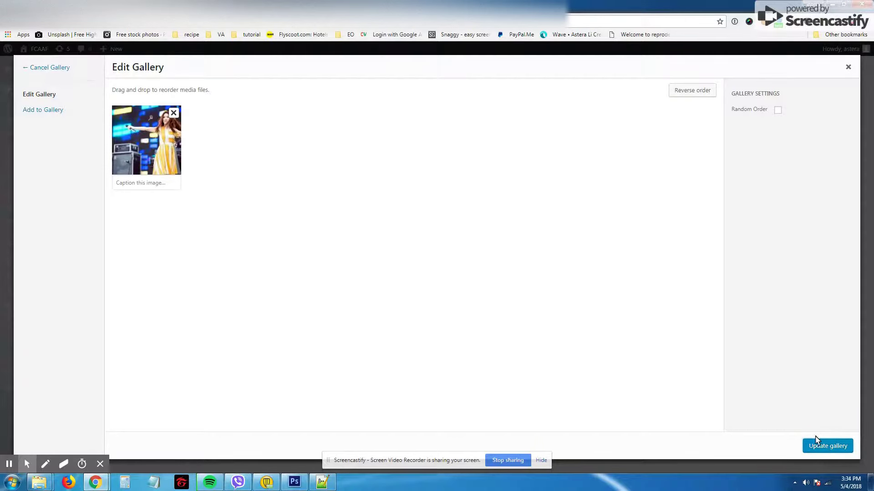
Add 2016-07-02 10.29.06-7.jpg from the Photos folder to the gallery and save the Gallery module with the updated images.
mouse_move(39, 482)
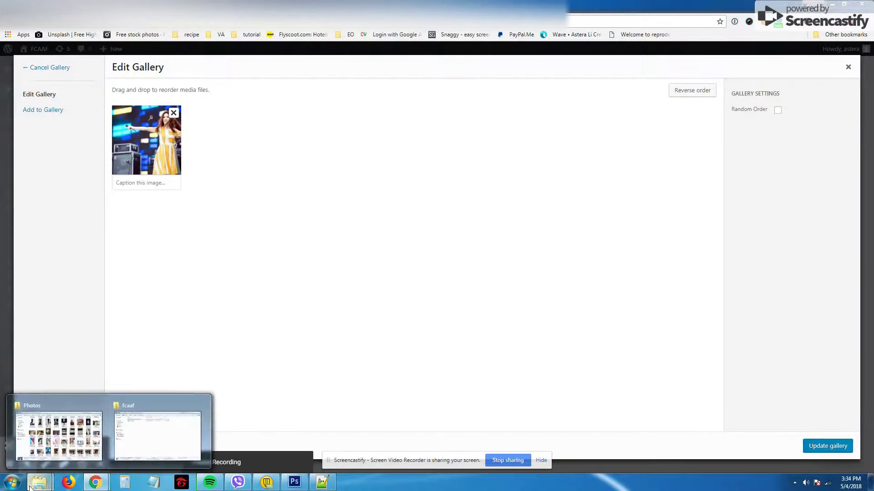
click(40, 452)
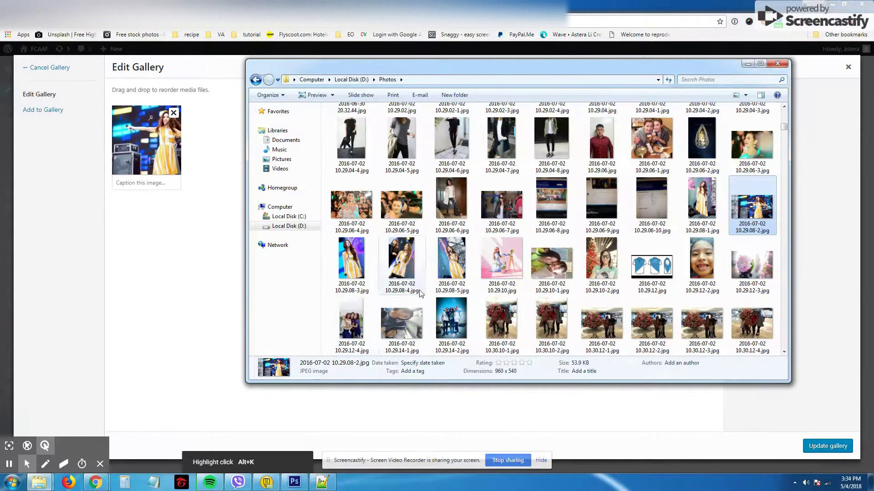
drag(501, 206, 201, 235)
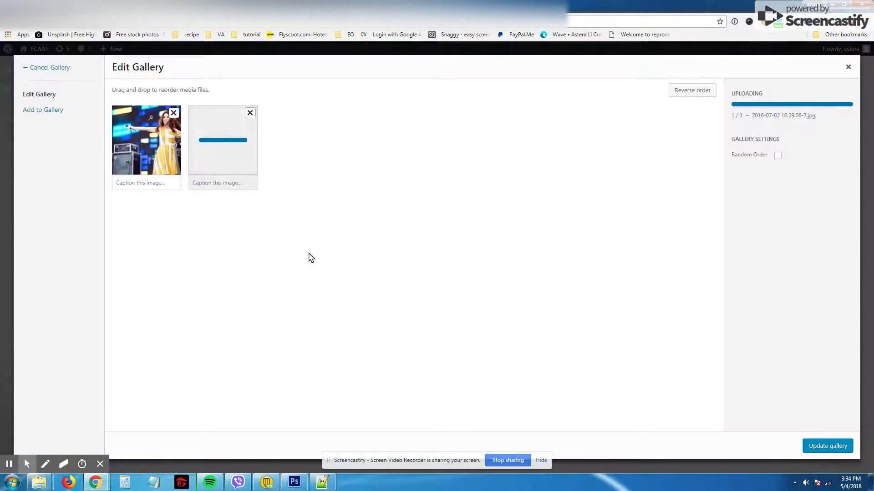
click(822, 445)
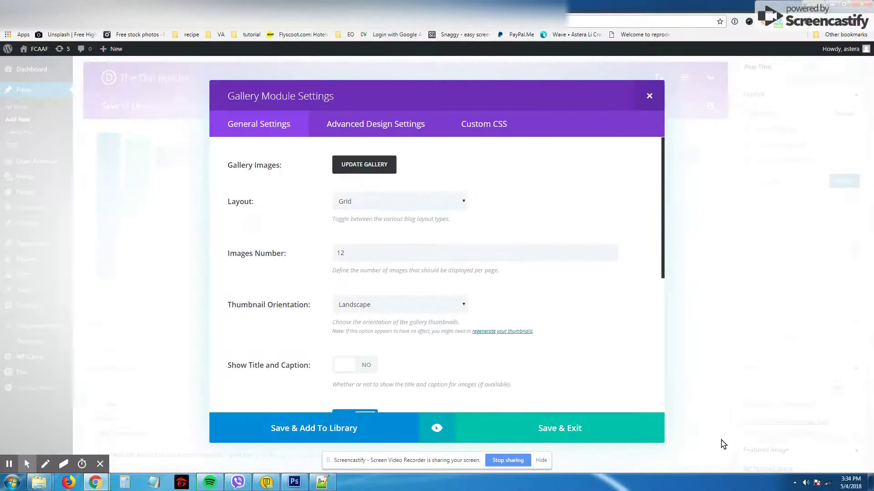
click(610, 438)
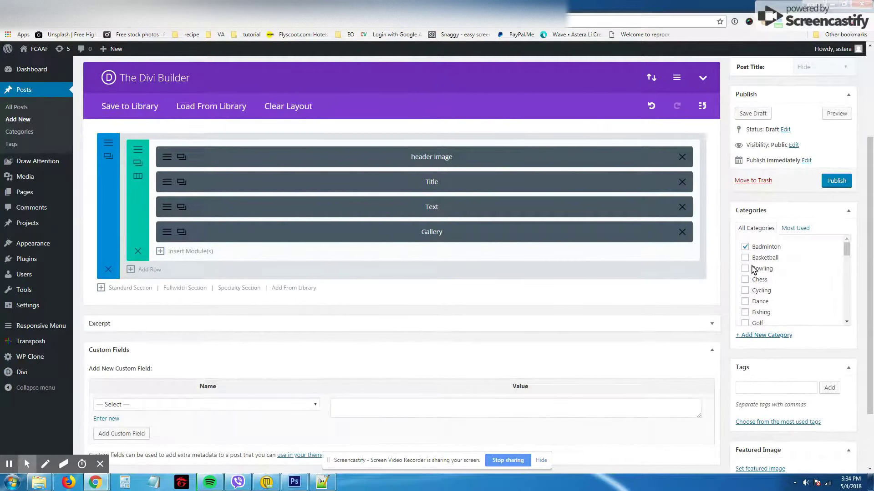
Review the post's full category list and assign the top-level Badminton category rather than the one under News.
scroll(755, 269, down, 5)
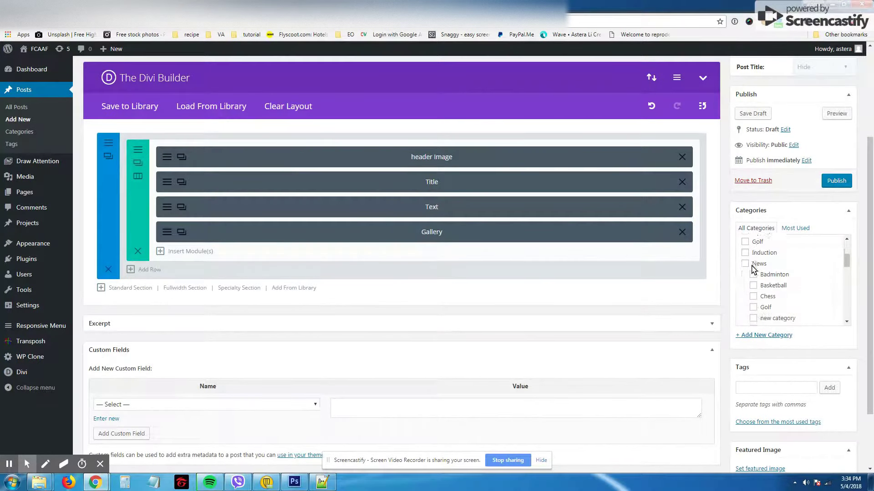
scroll(768, 265, down, 8)
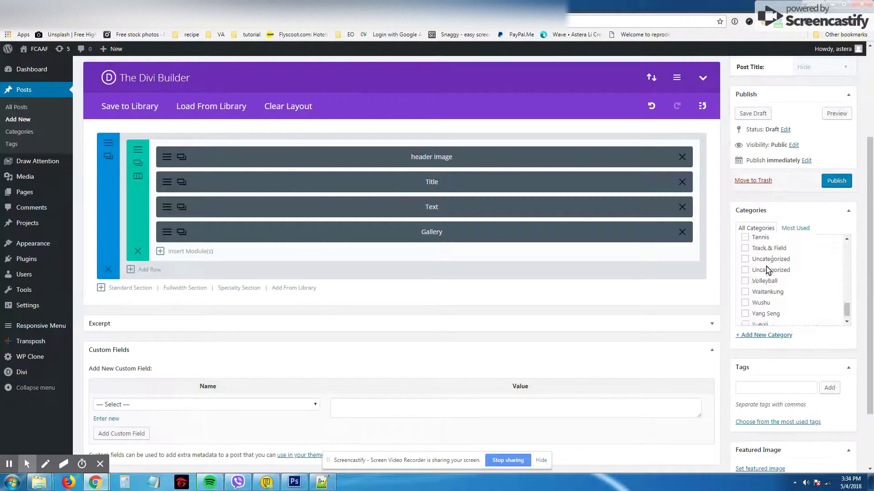
scroll(768, 270, up, 3)
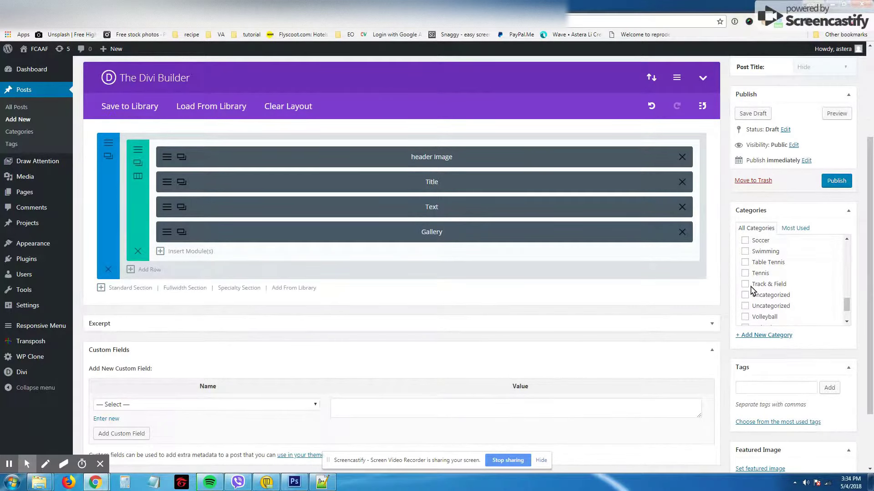
scroll(758, 291, up, 5)
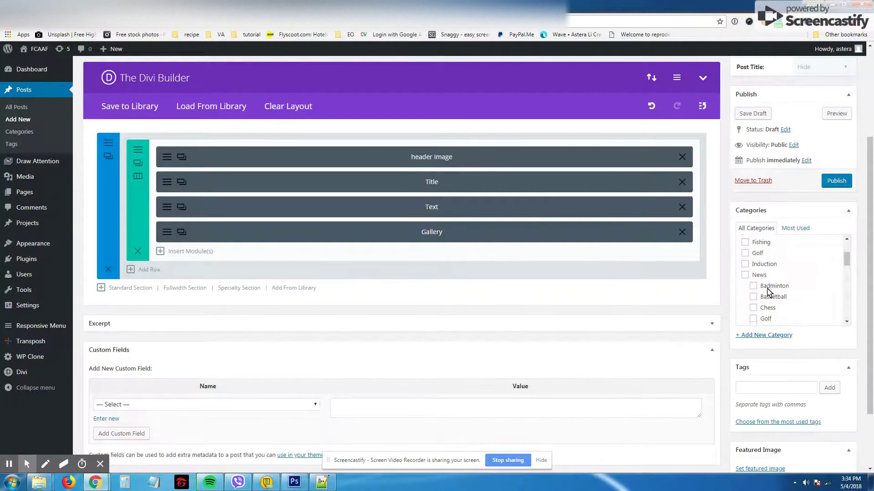
scroll(768, 292, up, 2)
click(765, 248)
scroll(769, 255, up, 3)
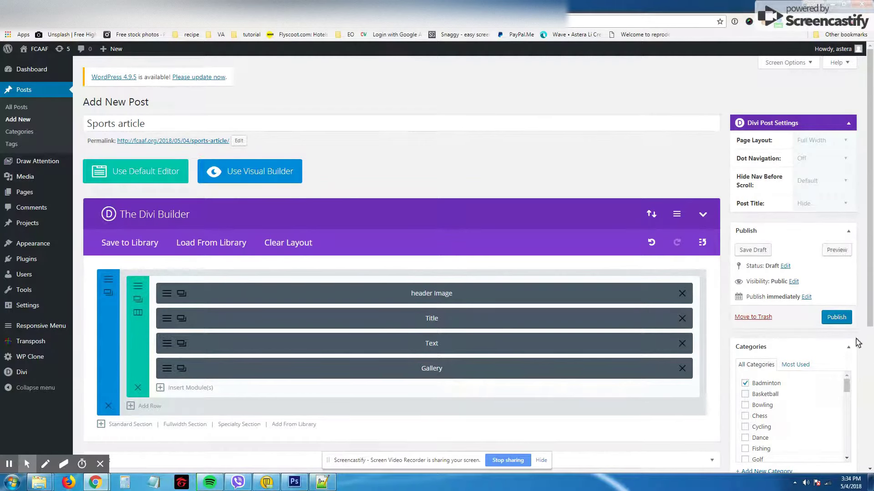
Switch to Notepad++ and add the line "All parent / root categories are for sports page" below "1. ADD SPORTS".
click(322, 482)
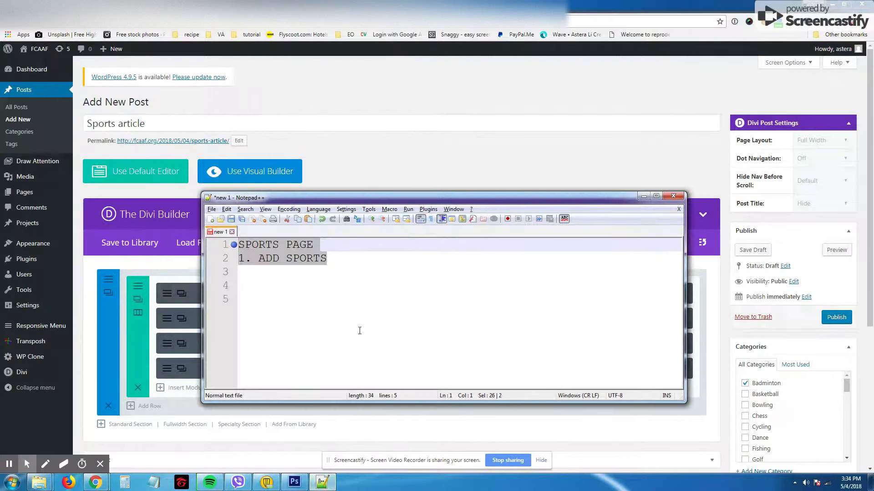
click(364, 287)
click(368, 273)
text(A)
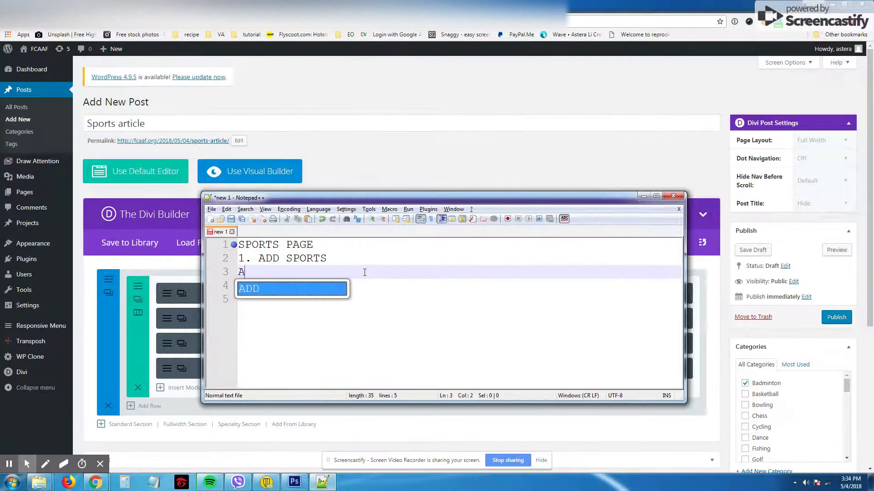
text(ll pa)
key(BackSpace)
text(paretn)
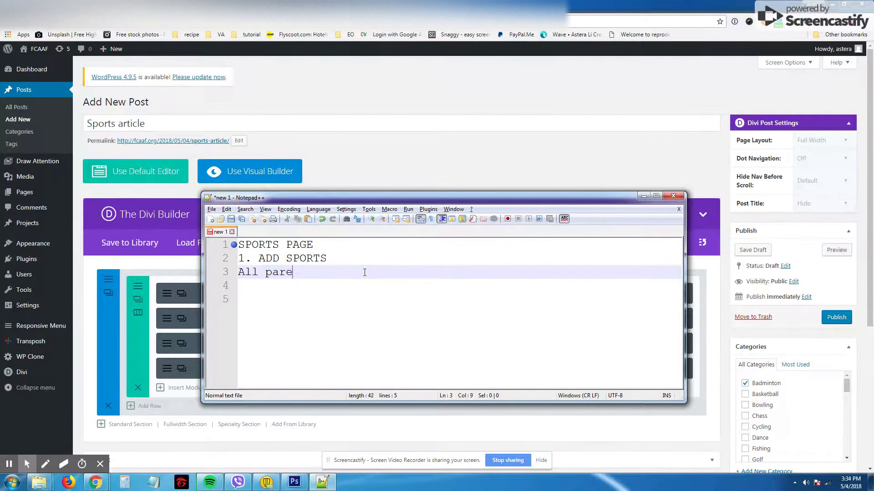
key(BackSpace)
text(nt / root categor)
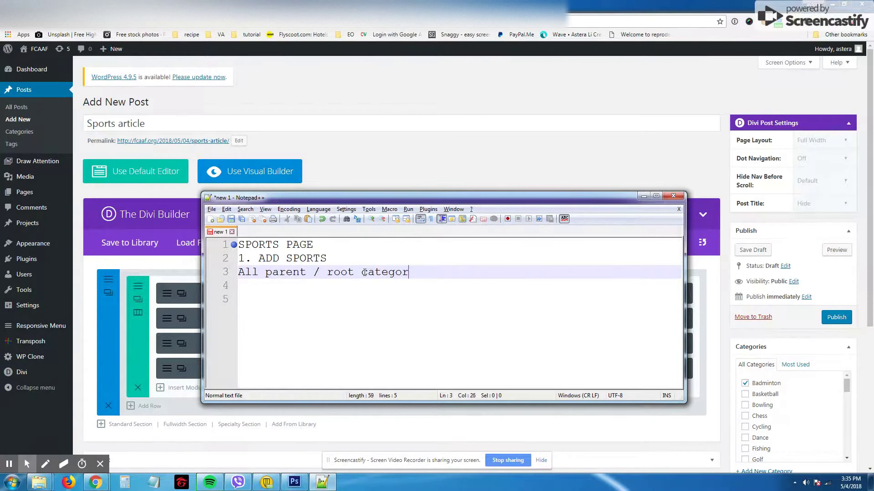
text(y)
key(BackSpace)
text(ioe)
key(BackSpace)
key(BackSpace)
text(es w)
key(BackSpace)
text(are for)
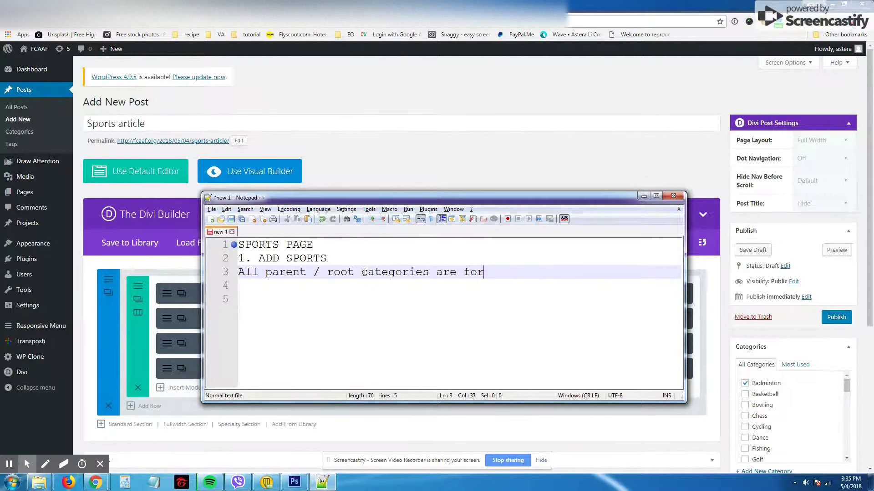
text( sports page)
Return to the WordPress editor in the browser and publish the "Sports article" post.
click(782, 318)
click(829, 317)
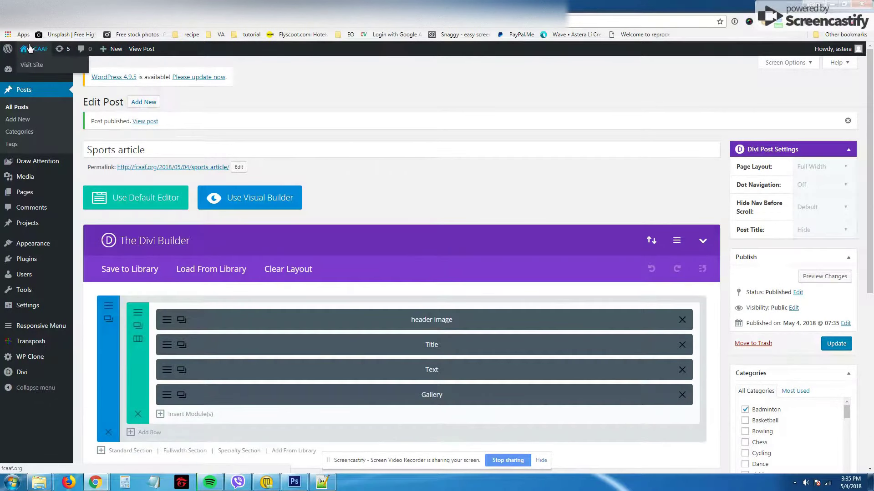
Open the live site in a new browser tab and check the "Sports article" entry on the Badminton page under Sports.
right_click(36, 49)
click(41, 54)
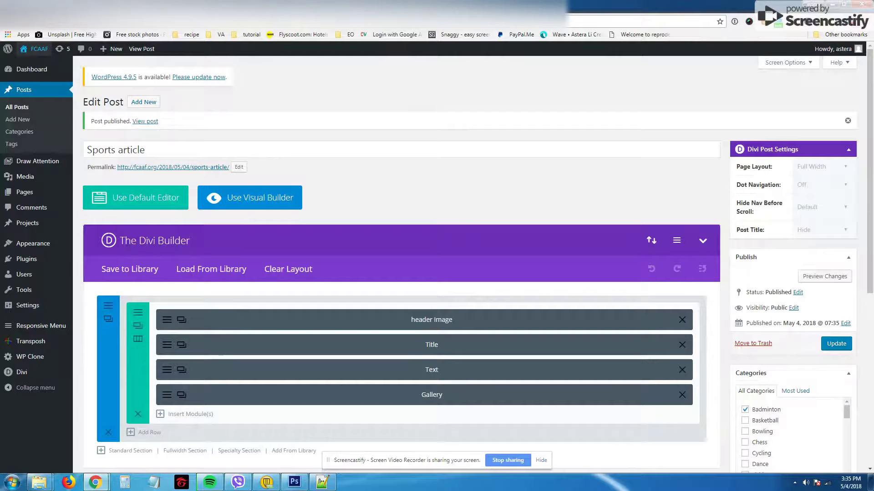
key(ctrl+Tab)
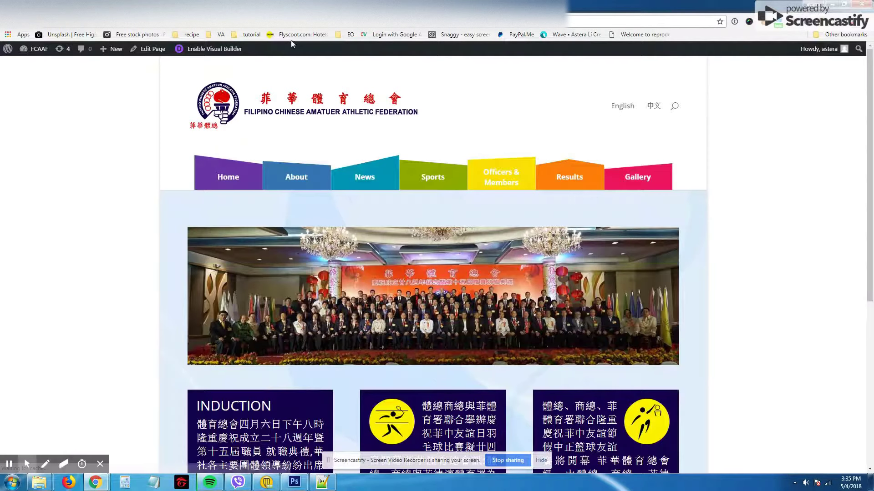
click(433, 178)
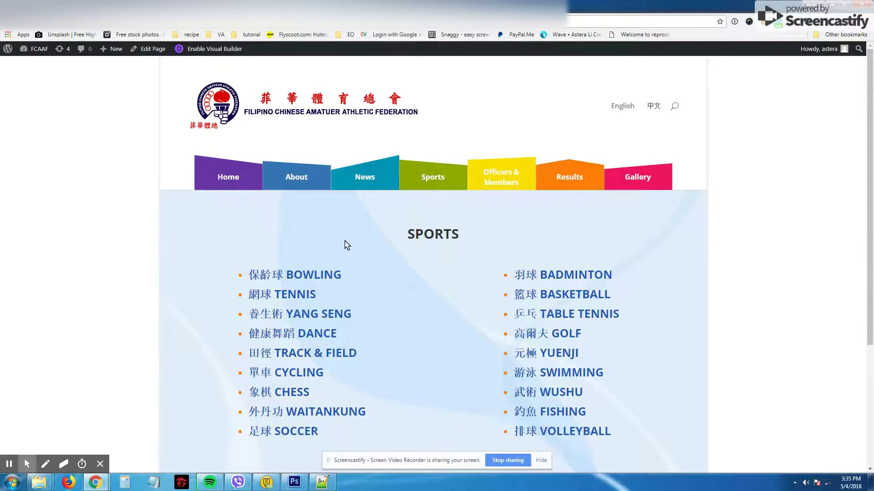
click(541, 275)
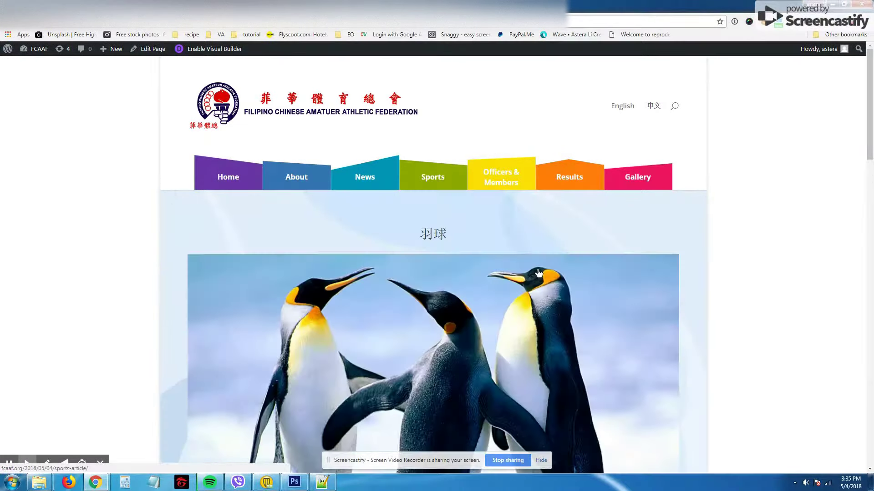
scroll(538, 273, down, 6)
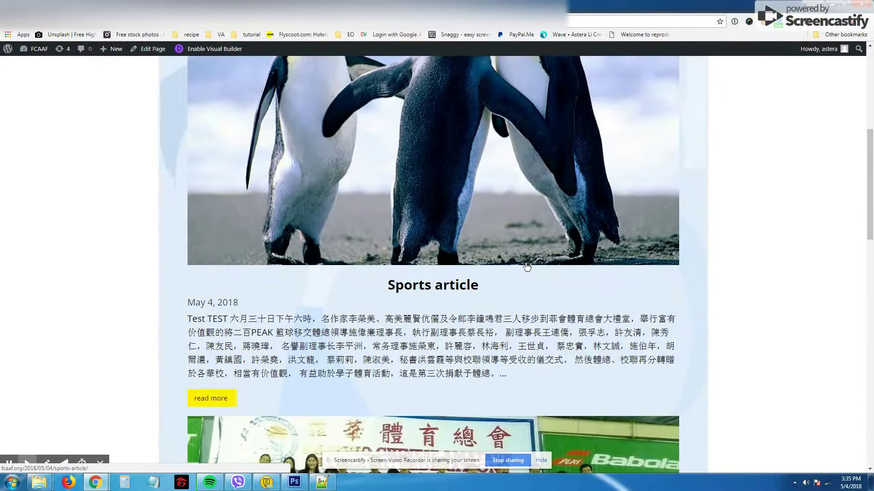
scroll(523, 262, down, 2)
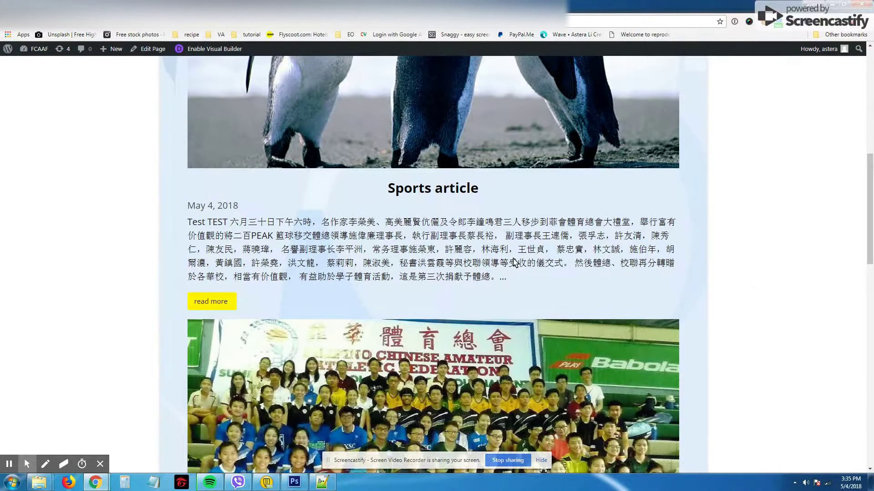
Switch to Notepad++ and add the line "2. EDIT ARTICLE" below the sports page category note, separated by a blank line.
click(321, 483)
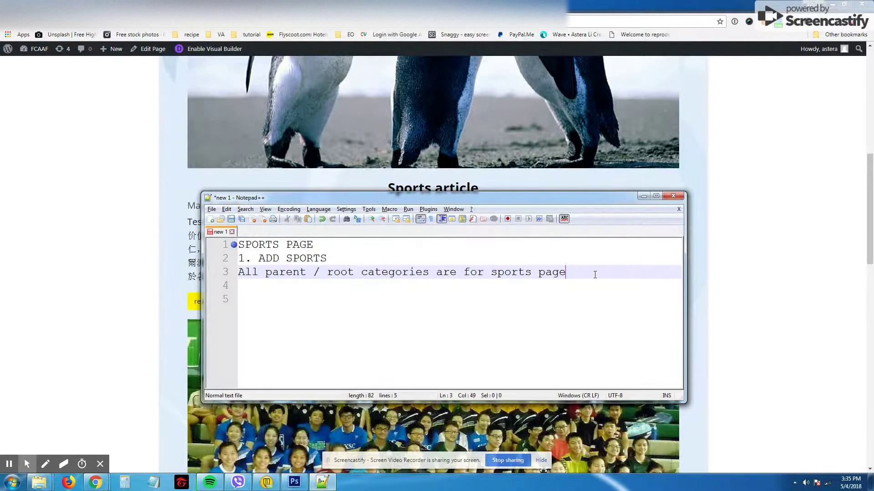
key(Return)
key(Return)
text(2.)
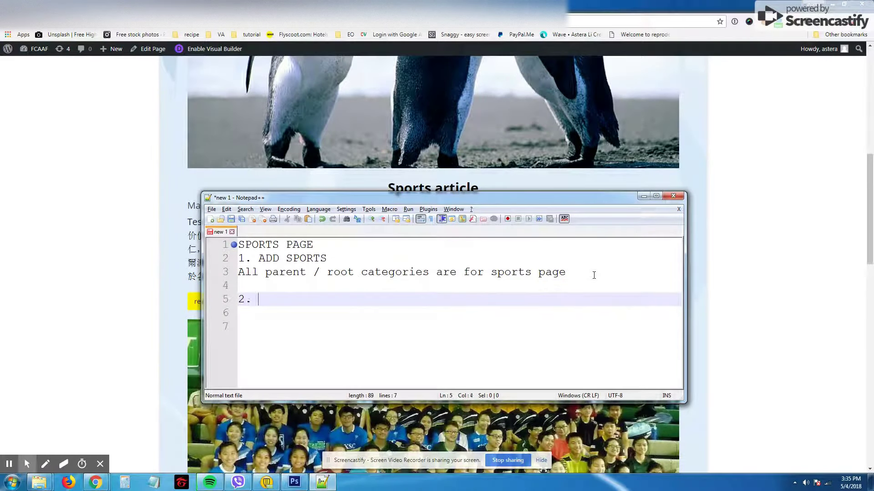
key(BackSpace)
key(BackSpace)
key(BackSpace)
text(DITS)
key(BackSpace)
text(ARTIC)
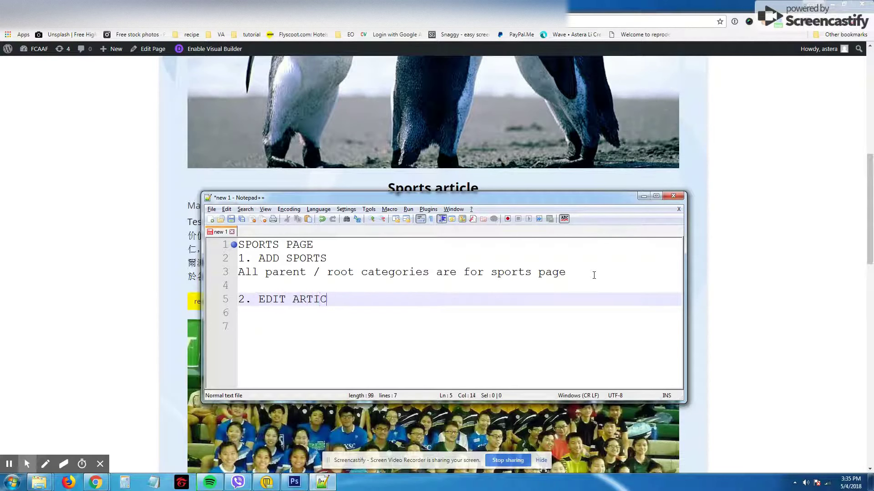
text(LE)
Return to the browser, open the full "Sports article" from the Badminton page, and open that post for editing.
click(166, 241)
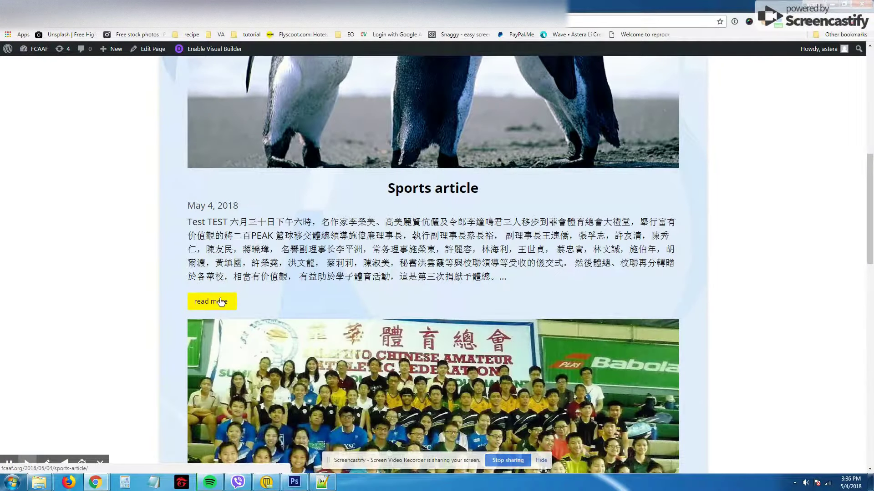
scroll(220, 301, down, 6)
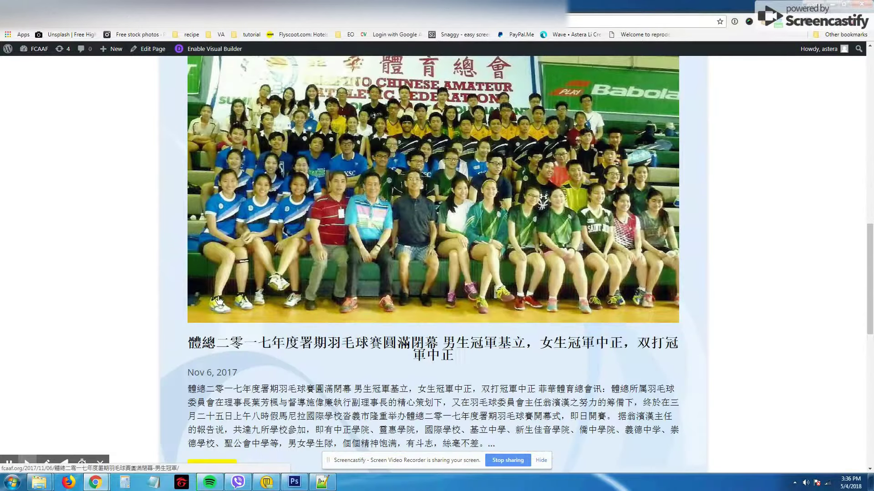
scroll(219, 300, up, 4)
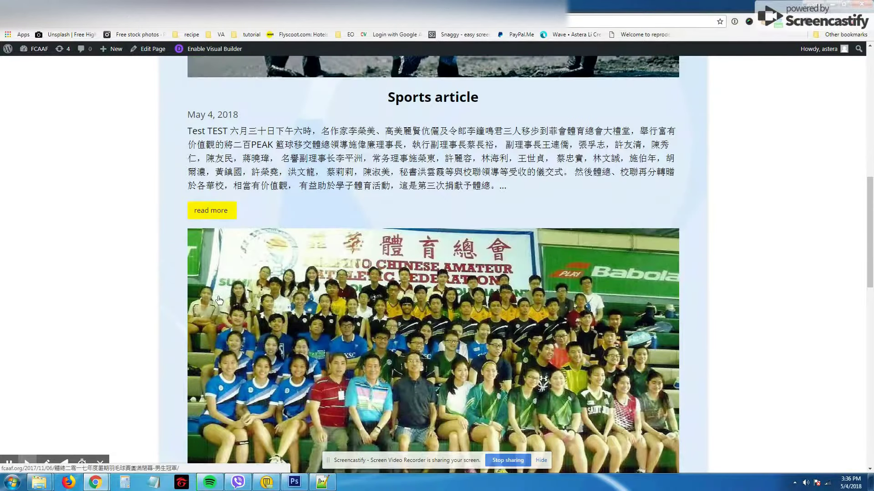
click(215, 211)
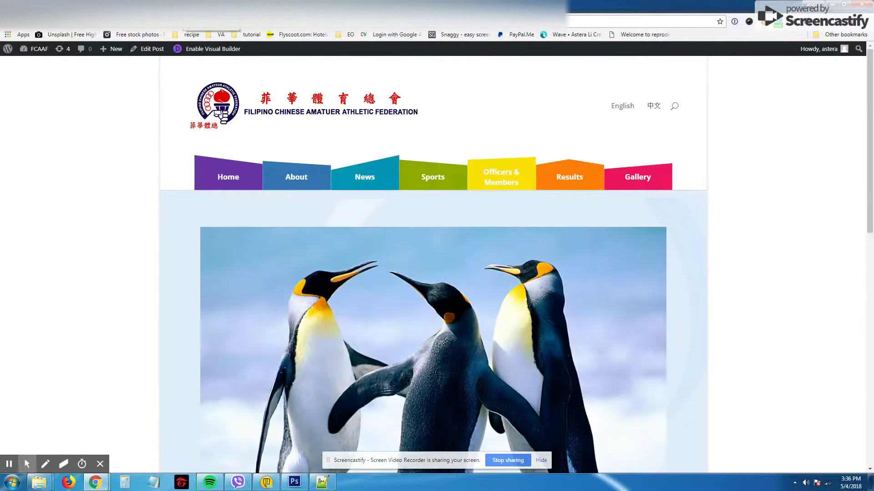
scroll(357, 76, down, 3)
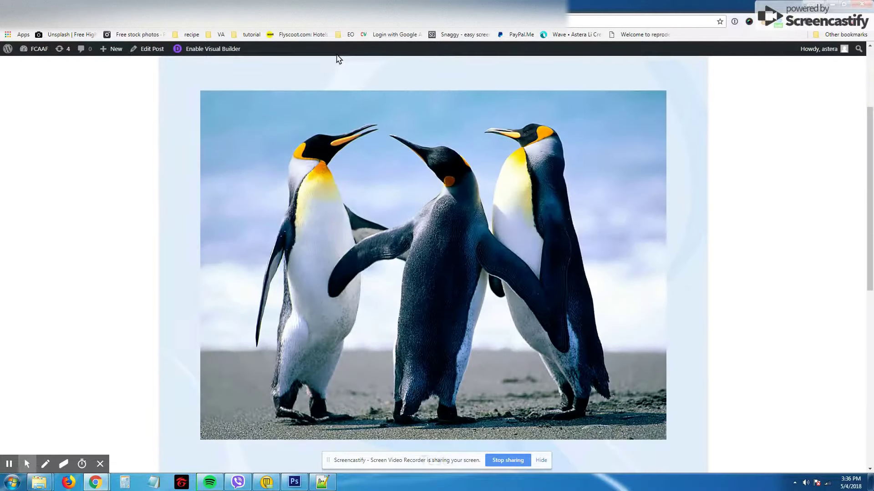
click(146, 51)
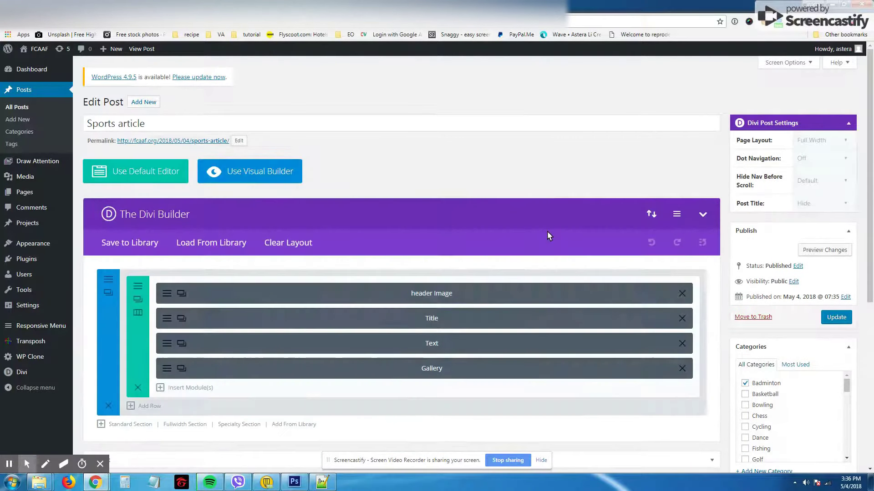
Replace the Text module's content with "TEST ETST TEST TEST" and save the module.
scroll(357, 262, down, 1)
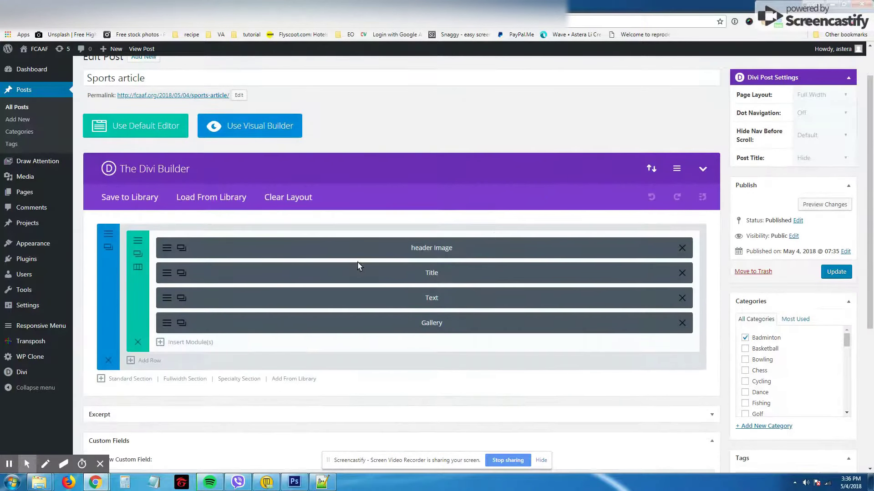
click(167, 305)
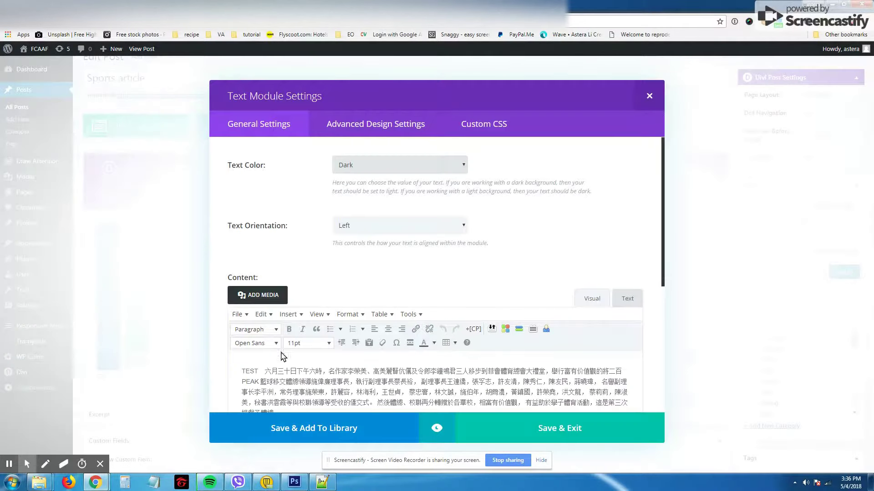
triple_click(287, 378)
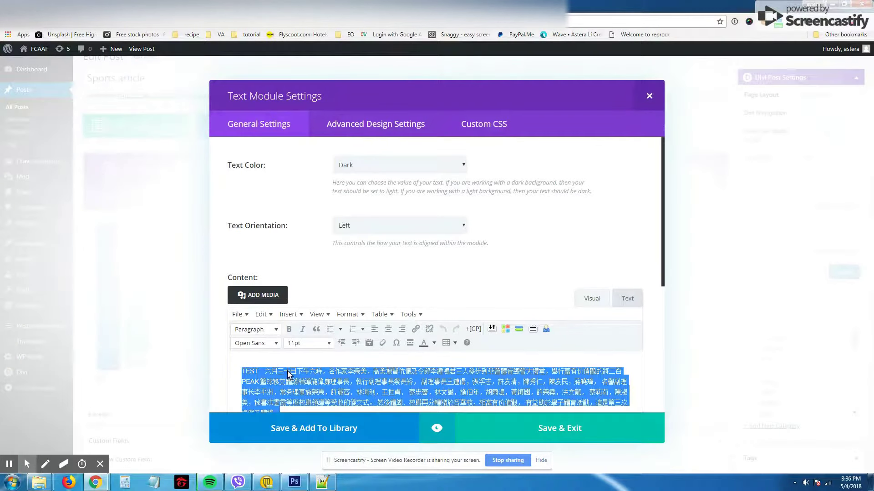
text(TEST ETST TEST )
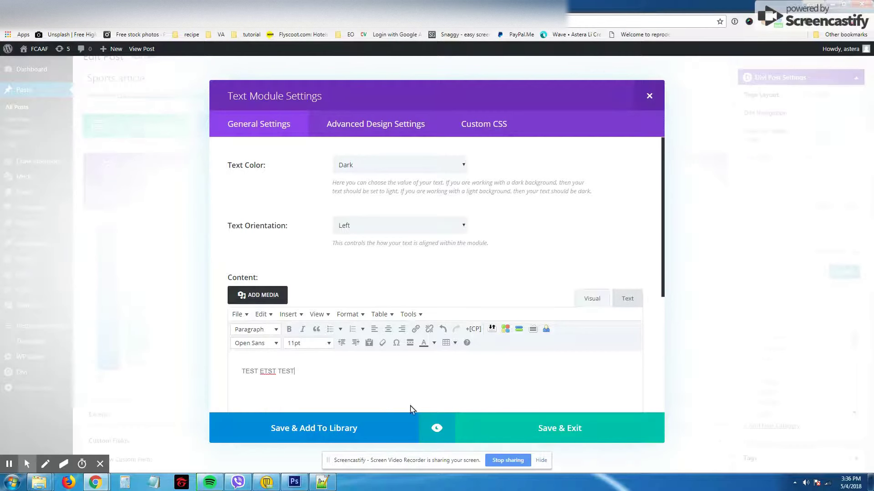
text(TEST)
click(516, 429)
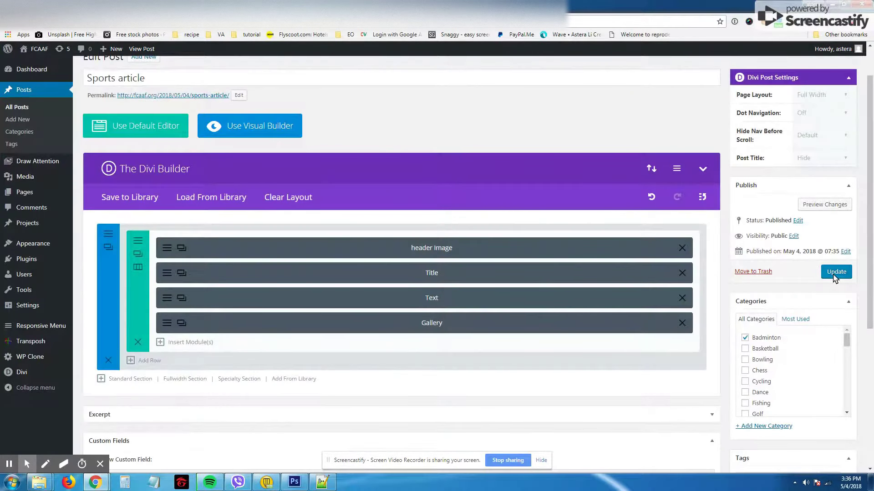
Change the post's category from Badminton to Basketball and update the post.
click(745, 349)
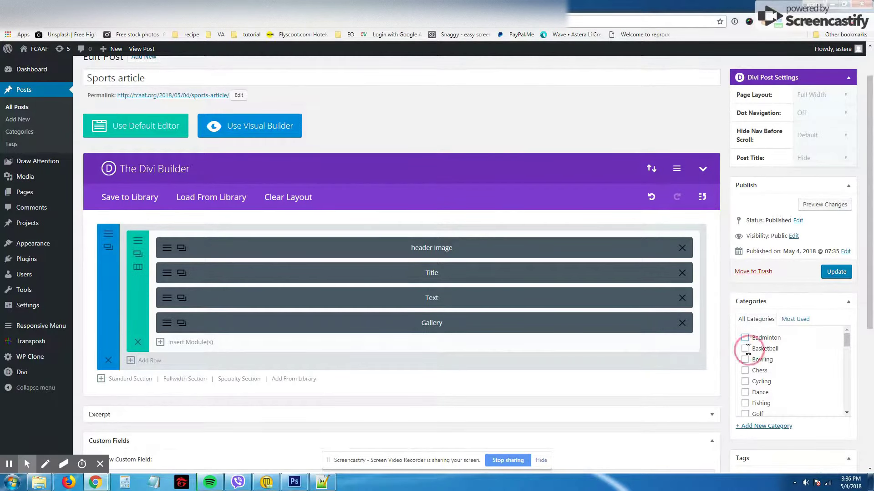
click(837, 272)
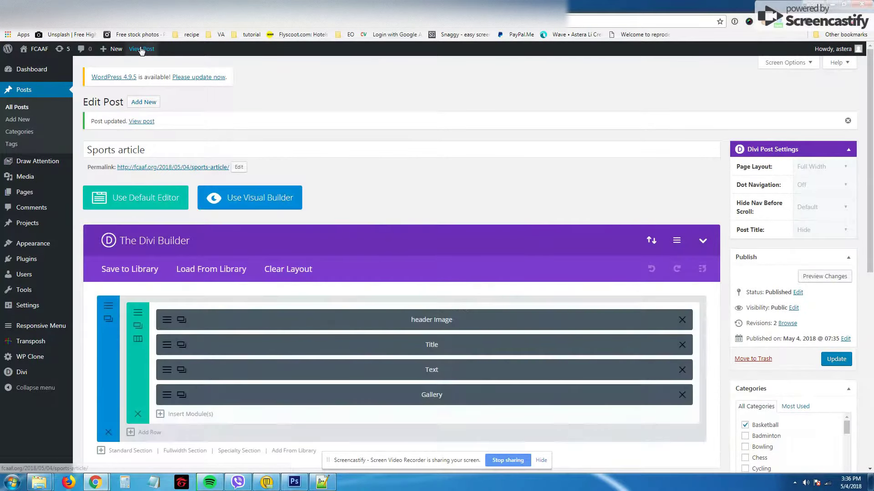
View the updated post on the site and check its header image, title, text and gallery.
click(141, 49)
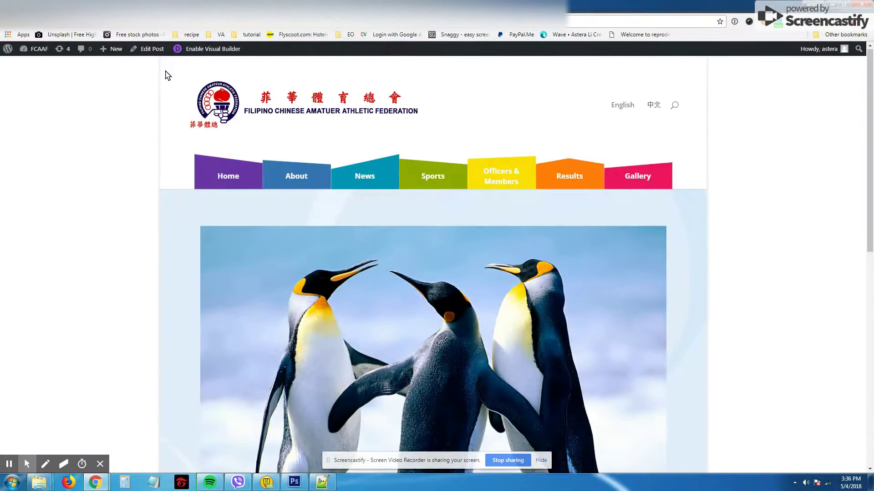
scroll(168, 98, down, 8)
scroll(224, 164, down, 2)
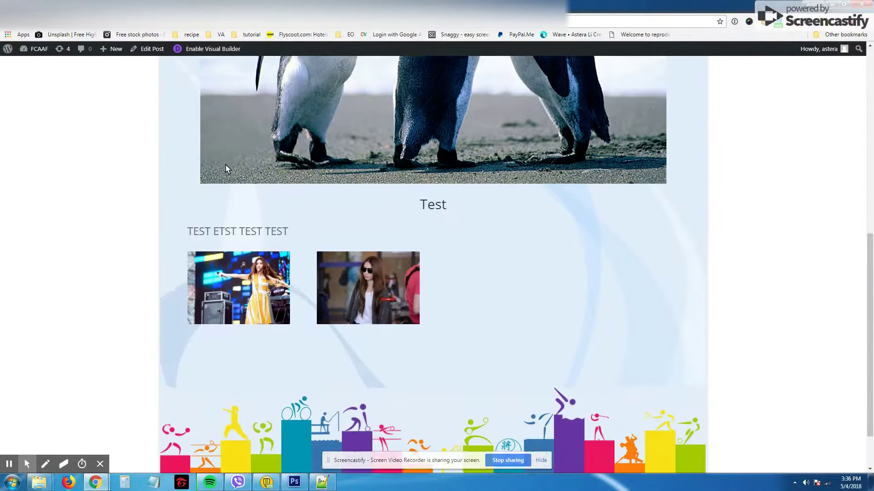
scroll(225, 162, up, 1)
scroll(227, 165, up, 1)
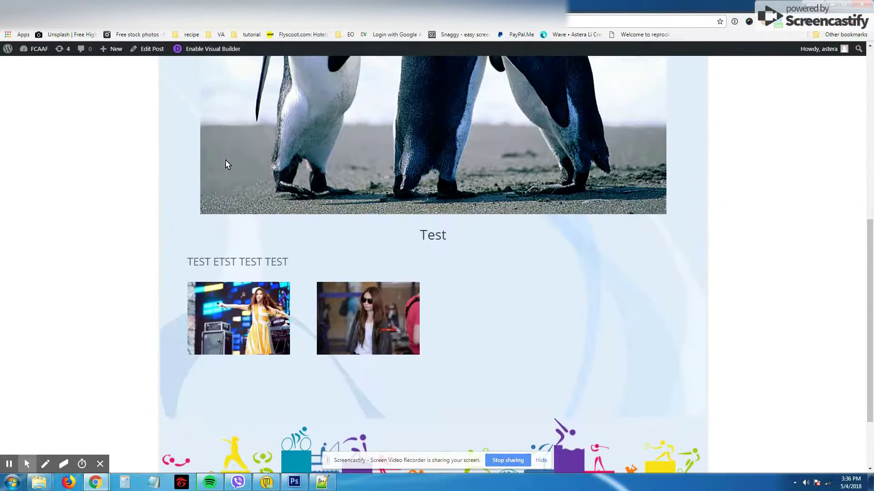
scroll(225, 163, up, 6)
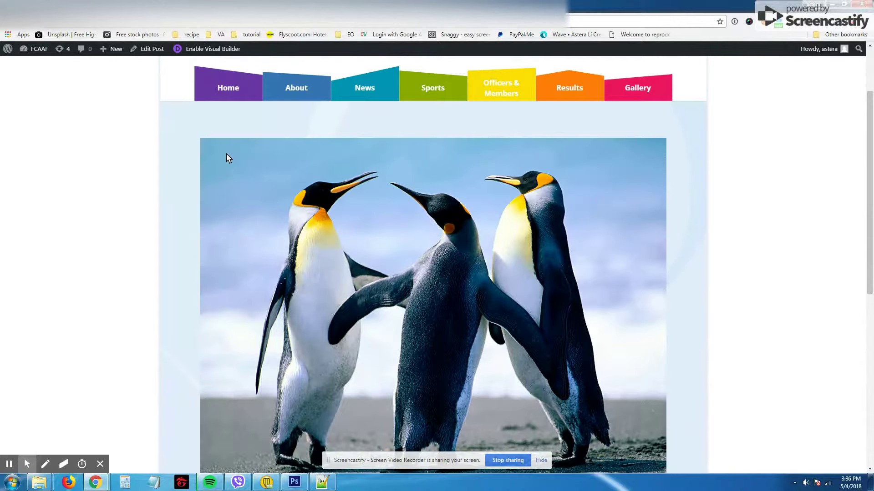
scroll(228, 157, up, 2)
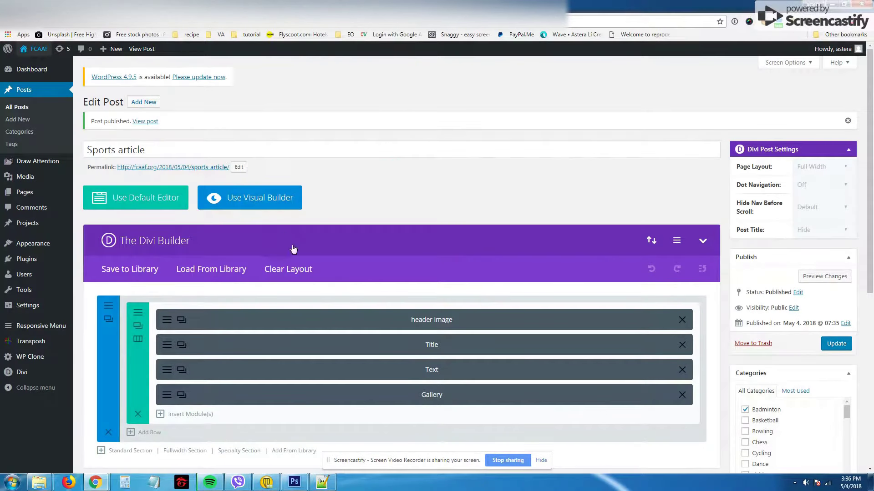
Switch to Notepad++ and add the line "3. DELETE ARTICLE" below "2. EDIT ARTICLE", separated by a blank line.
key(alt+Tab)
key(Return)
key(Return)
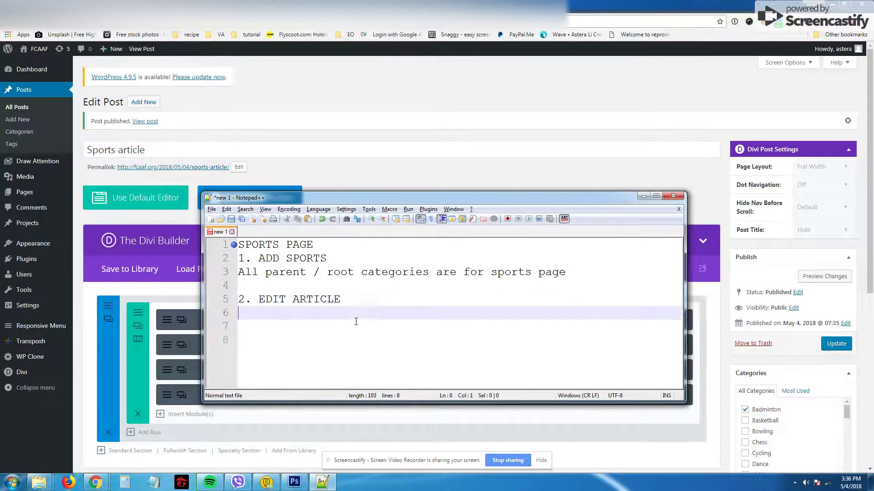
text(3. dE)
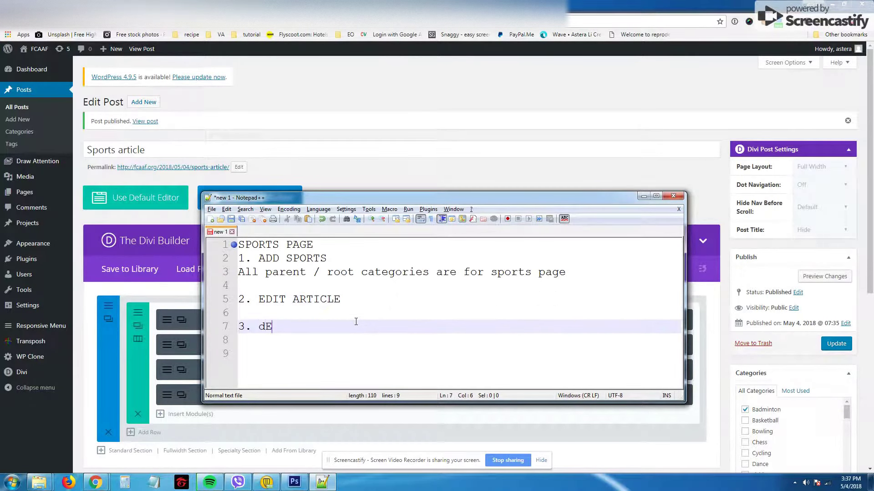
key(BackSpace)
key(BackSpace)
text(E)
key(BackSpace)
text(DELETE ARTICLE)
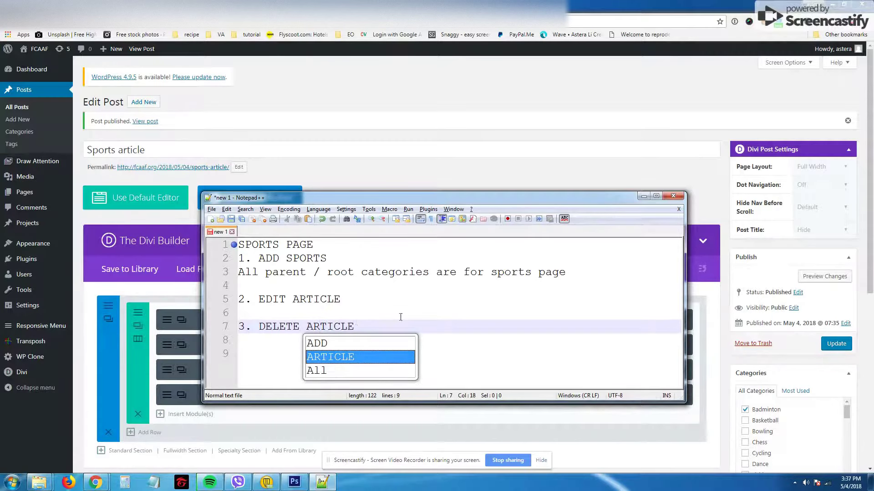
click(402, 316)
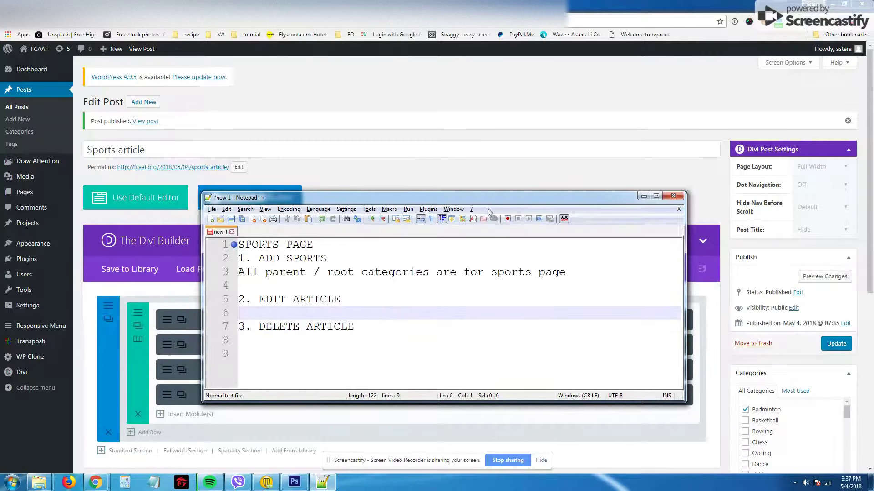
Return to the browser, open the "Sports article" post for editing from its live page, and move it to the trash.
click(500, 177)
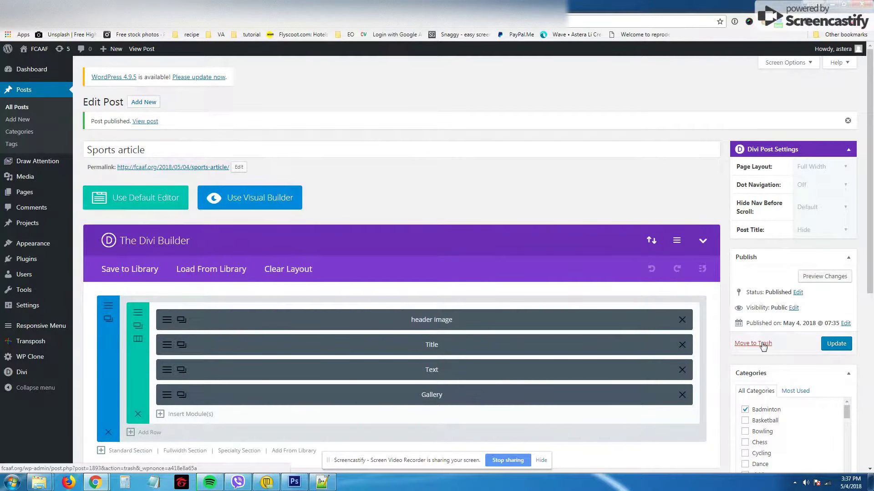
key(ctrl+Tab)
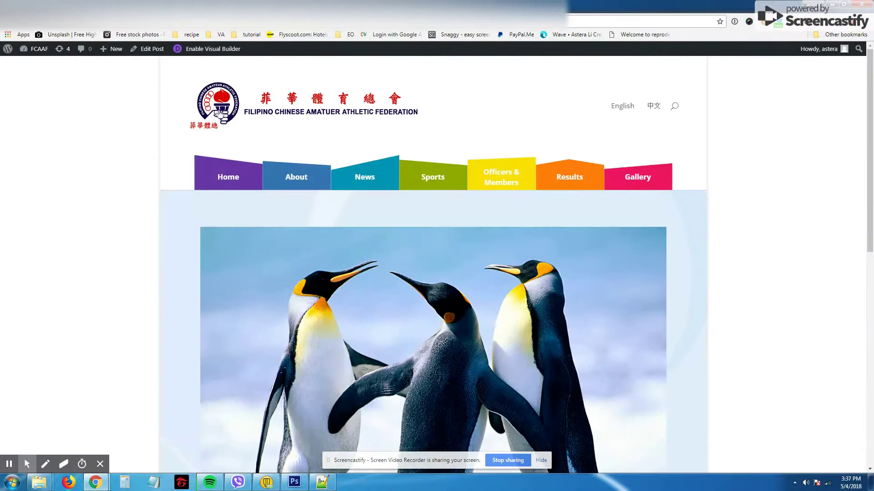
scroll(244, 175, down, 9)
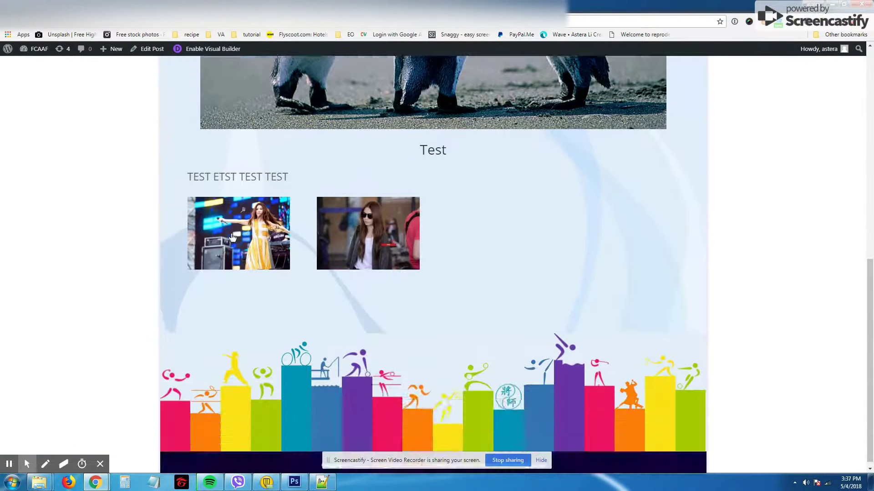
scroll(232, 237, up, 3)
click(152, 50)
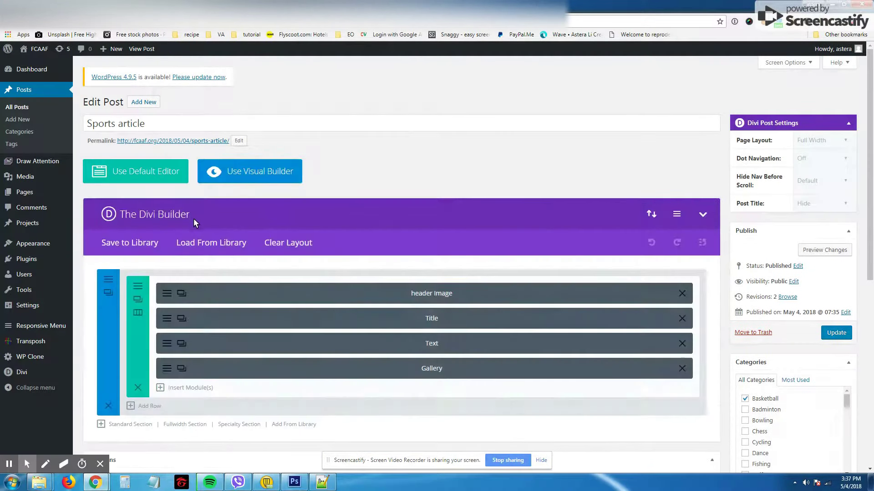
click(756, 333)
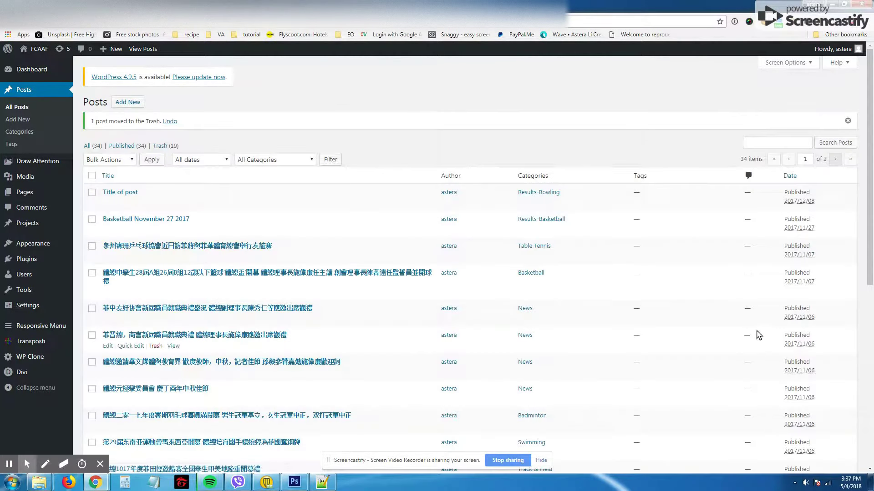
Switch to Notepad++ to bring up the sports page notes.
mouse_move(322, 479)
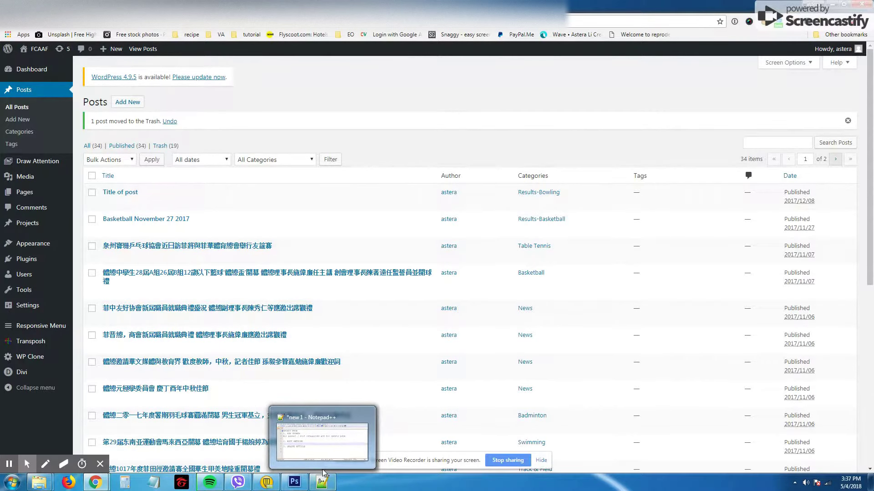
mouse_move(310, 435)
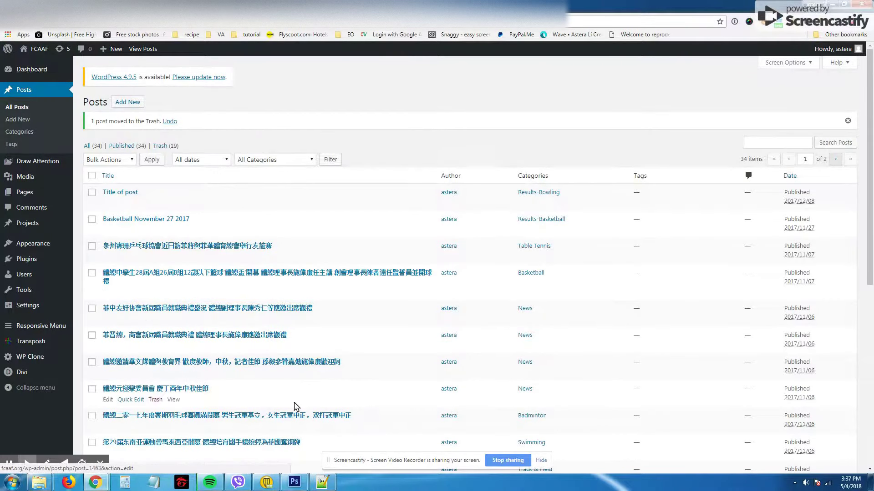
click(322, 483)
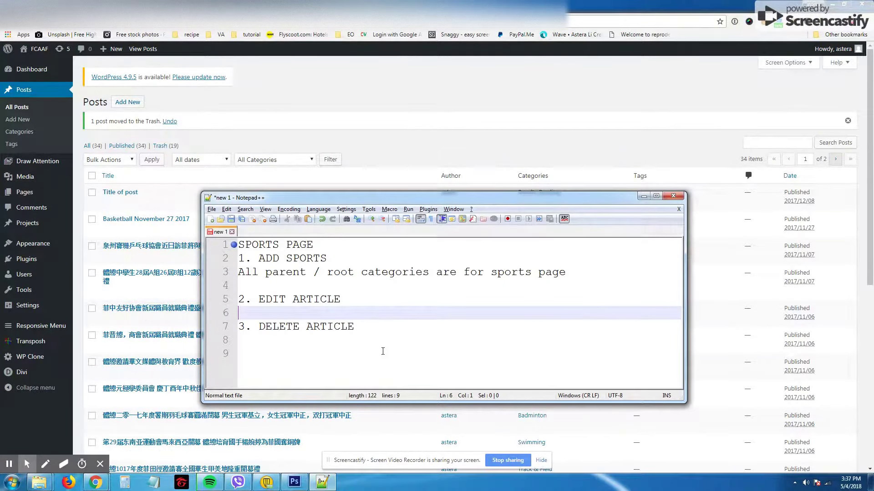